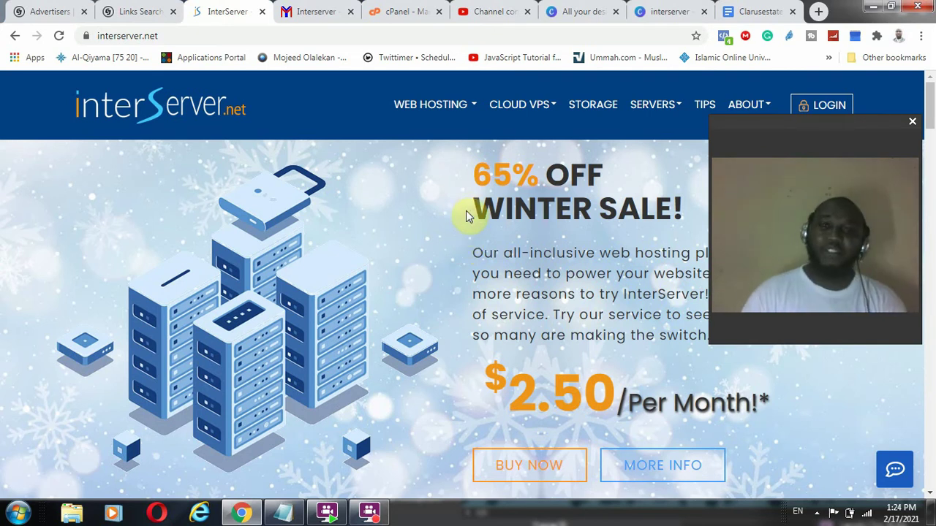
Step: Bring up the WEB HOSTING mega-menu in the InterServer navigation bar
{"action": "mouse_move", "coordinate": [444, 104]}
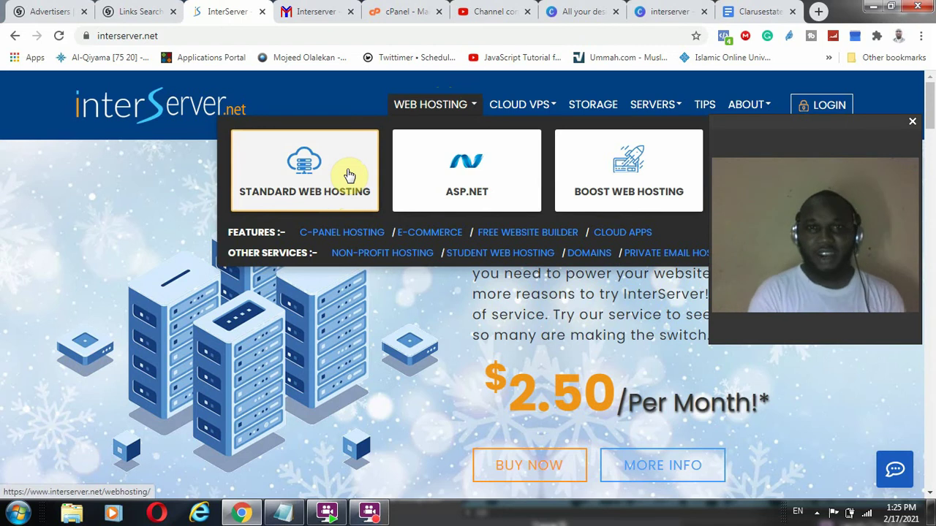
Step: Switch to the browser tab with the clarusestates.com cPanel dashboard
{"action": "left_click", "coordinate": [390, 10]}
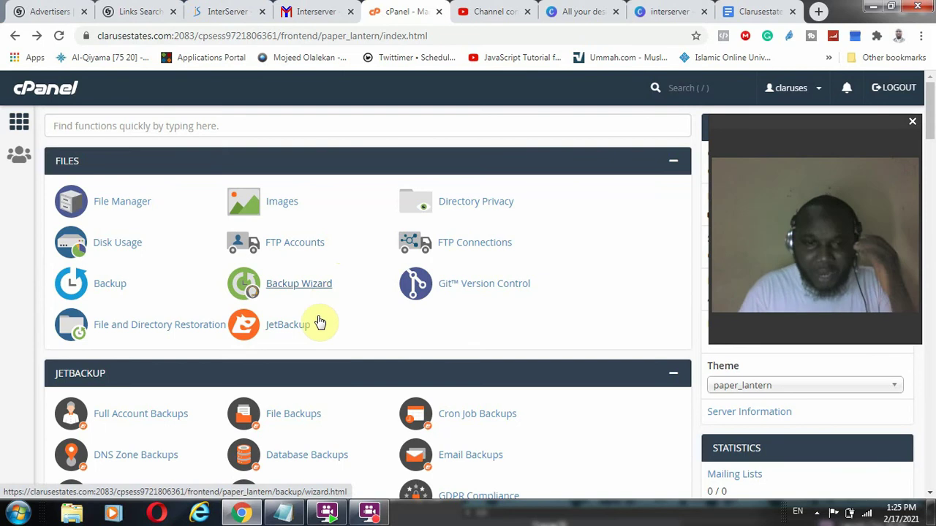
Step: Note 'Interserver has dashboard' under the Hosting heading, then show the InterServer homepage again
{"action": "left_click", "coordinate": [283, 512]}
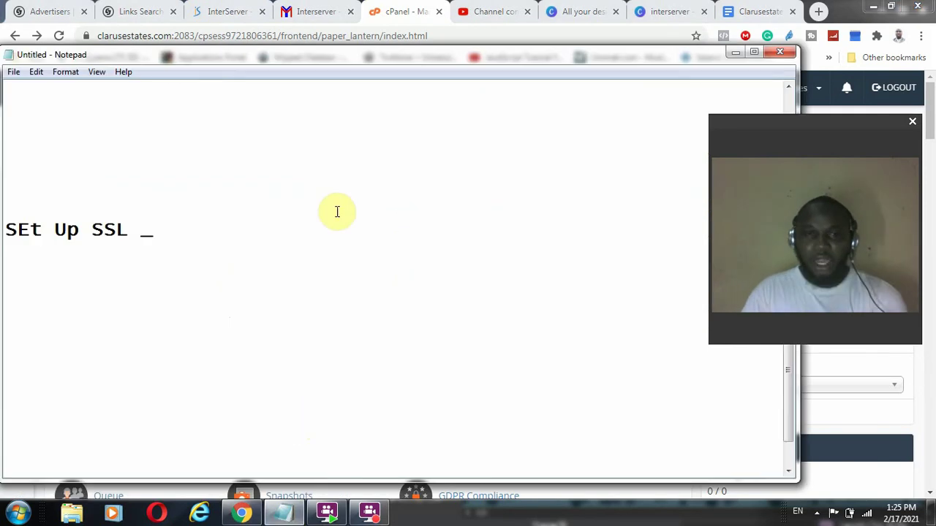
{"action": "scroll", "coordinate": [321, 212], "scroll_direction": "up", "scroll_amount": 3}
{"action": "scroll", "coordinate": [307, 208], "scroll_direction": "down", "scroll_amount": 2}
{"action": "left_click", "coordinate": [306, 138]}
{"action": "key", "text": "Return"}
{"action": "key", "text": "Return"}
{"action": "key", "text": "Return"}
{"action": "key", "text": "Return"}
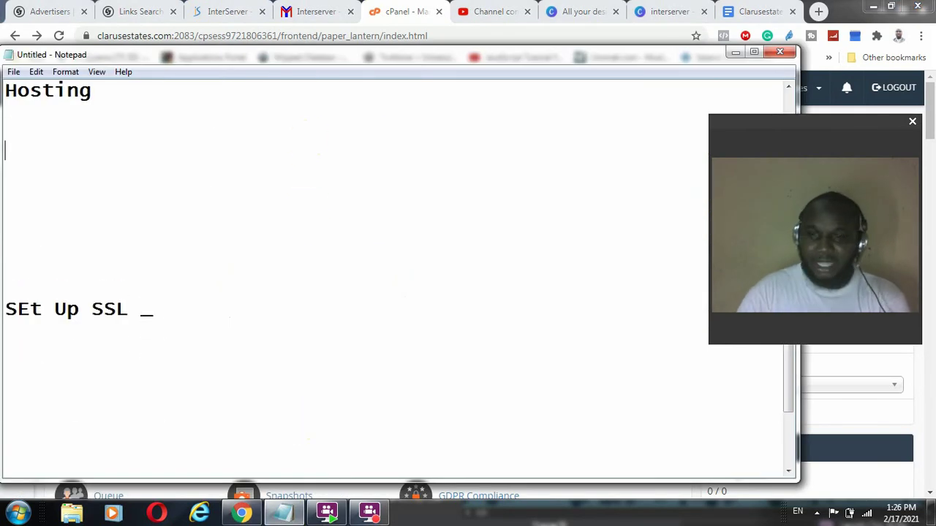
{"action": "type", "text": "Inte"}
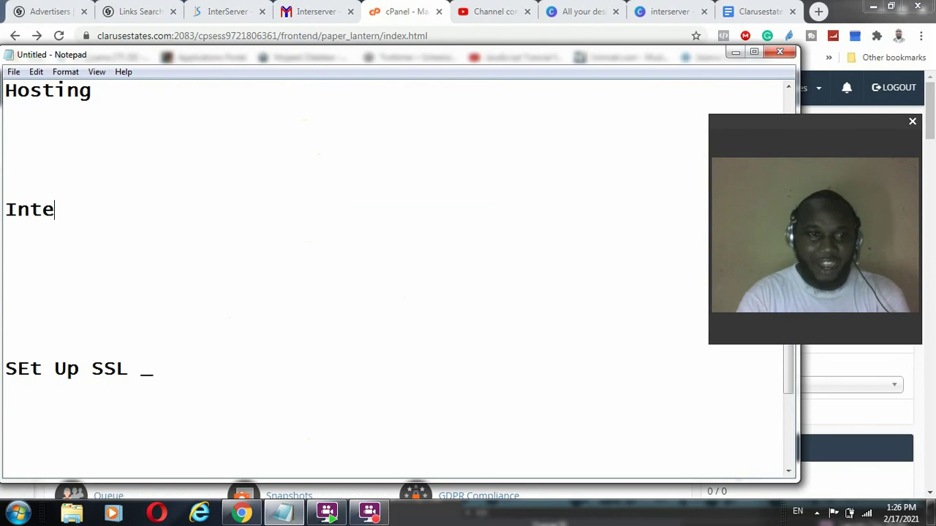
{"action": "type", "text": "rserver"}
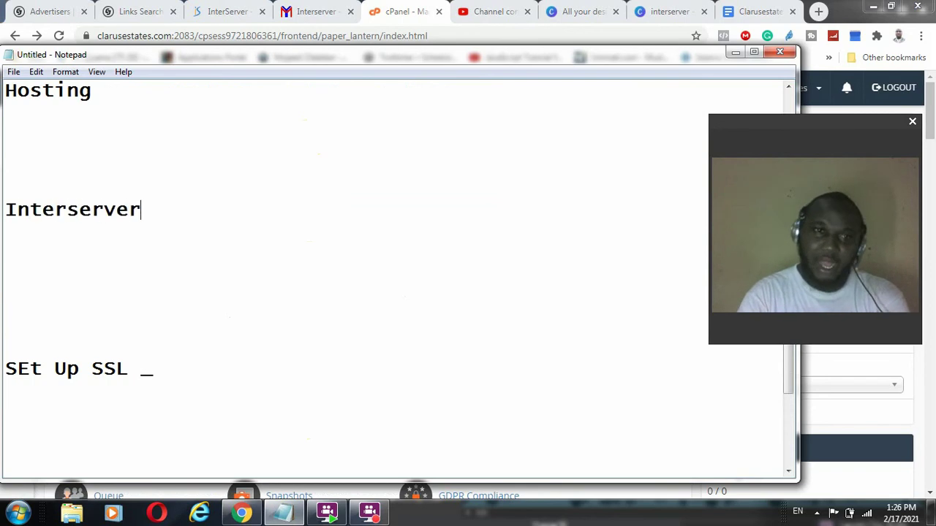
{"action": "type", "text": " has "}
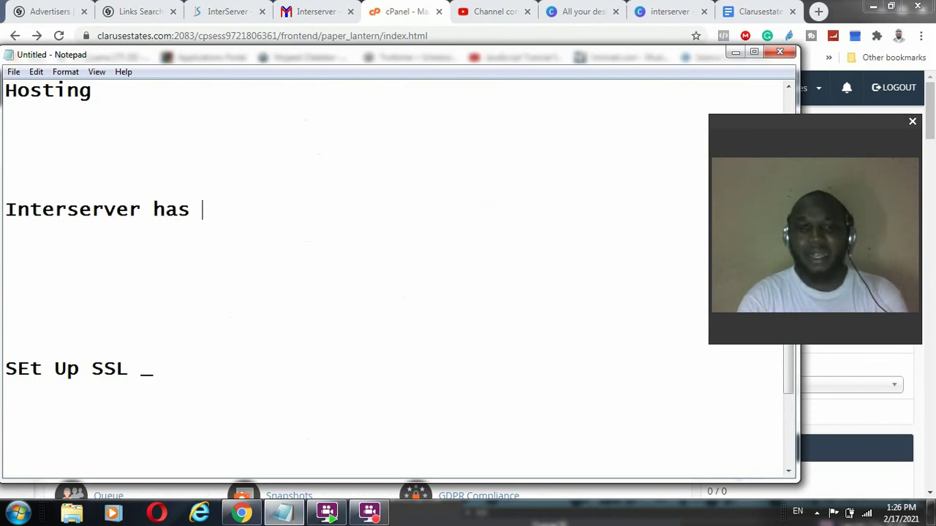
{"action": "type", "text": "dashb"}
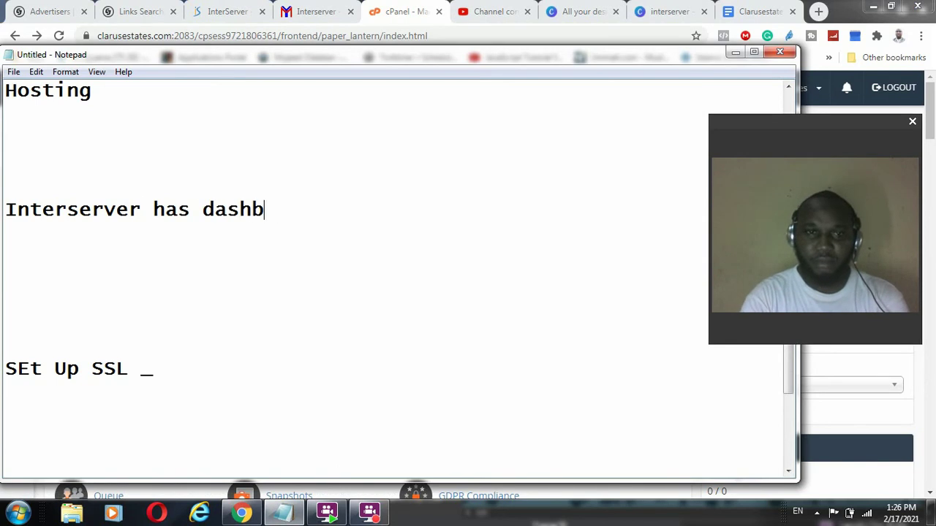
{"action": "type", "text": "aoard"}
{"action": "key", "text": "Return"}
{"action": "key", "text": "Return"}
{"action": "key", "text": "Return"}
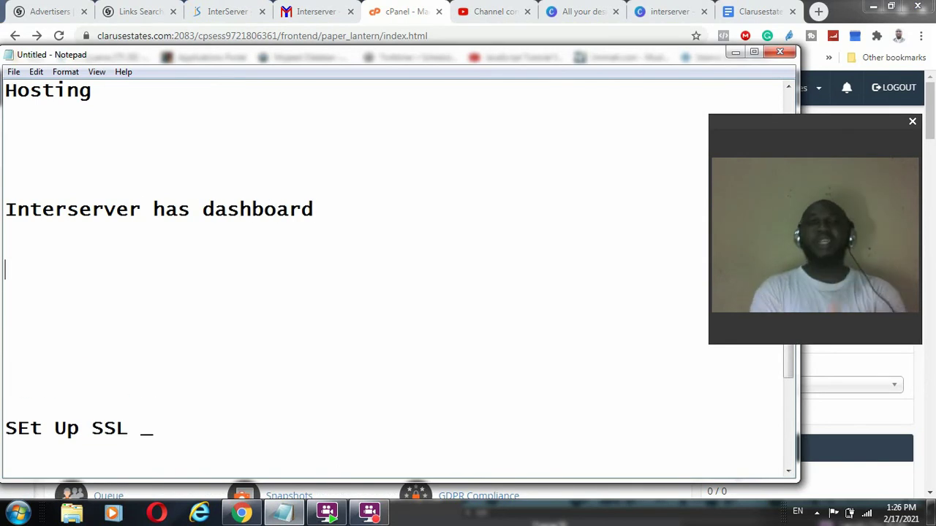
{"action": "left_click", "coordinate": [265, 6]}
{"action": "left_click", "coordinate": [236, 11]}
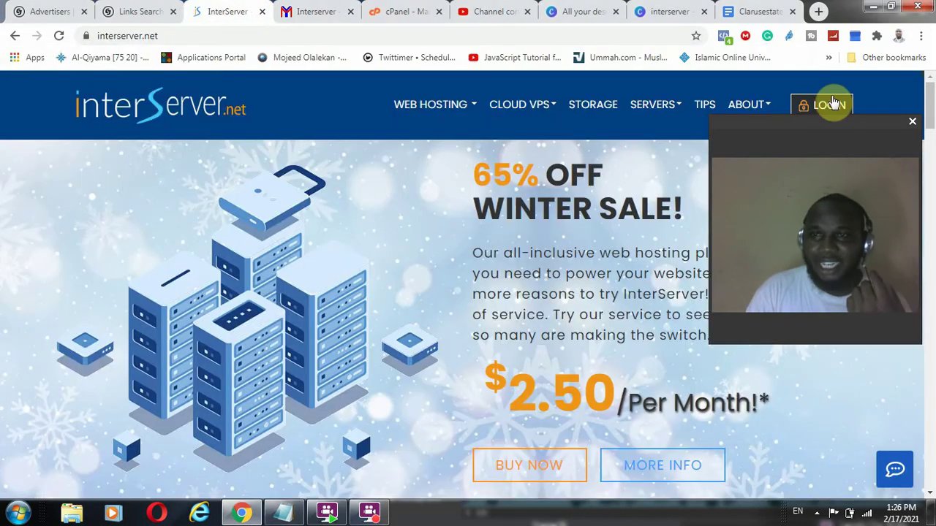
Step: Look over the InterServer homepage, then return to the clarusestates.com cPanel dashboard
{"action": "left_click_drag", "start_coordinate": [835, 122], "coordinate": [842, 283]}
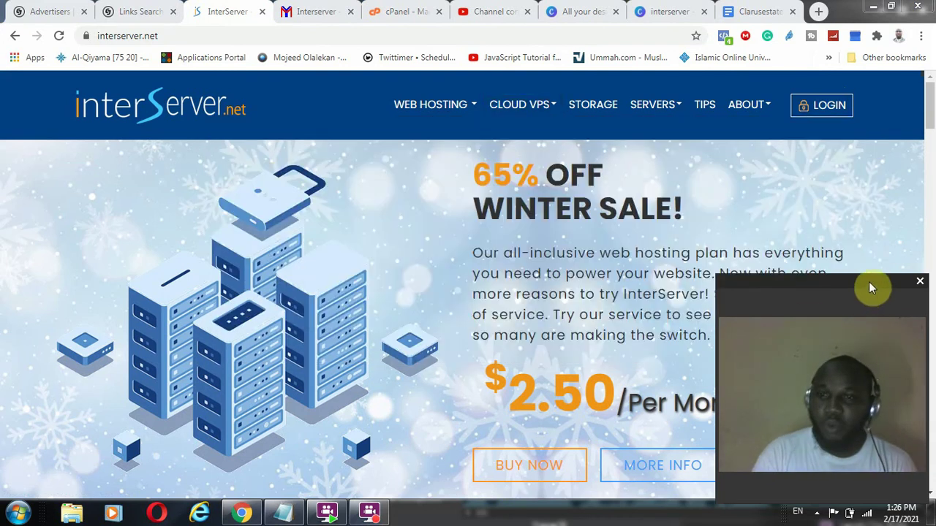
{"action": "left_click_drag", "start_coordinate": [869, 282], "coordinate": [871, 123]}
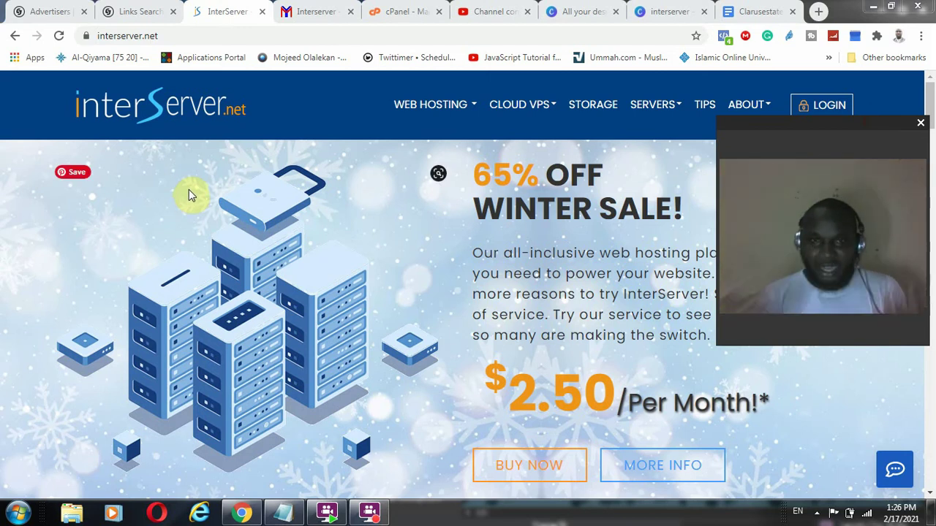
{"action": "left_click", "coordinate": [397, 11]}
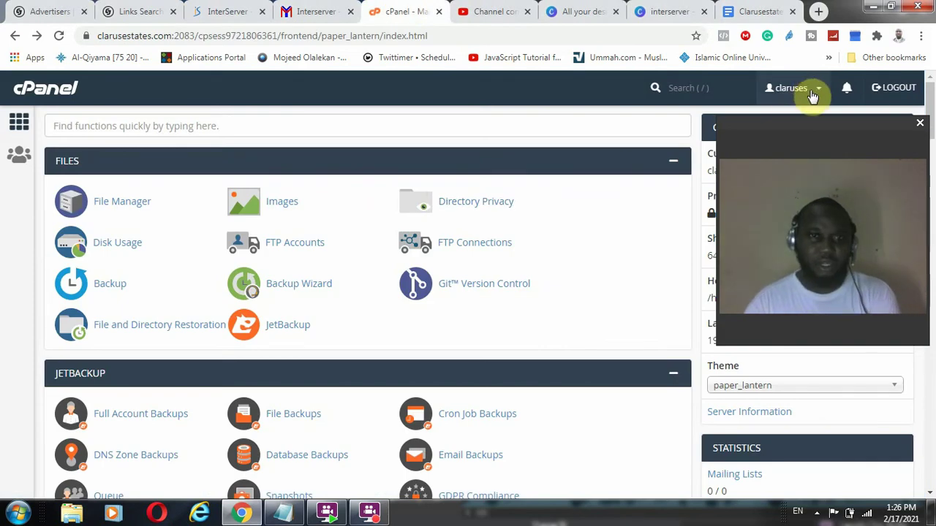
Step: Check the domain in the cPanel address, then open SSL/TLS Status under Security
{"action": "left_click_drag", "start_coordinate": [178, 35], "coordinate": [78, 36]}
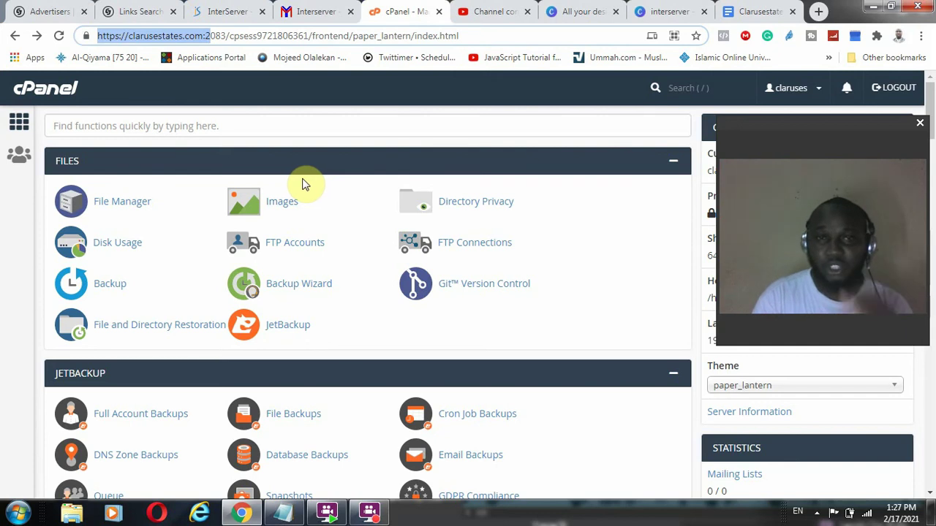
{"action": "left_click_drag", "start_coordinate": [101, 35], "coordinate": [226, 38]}
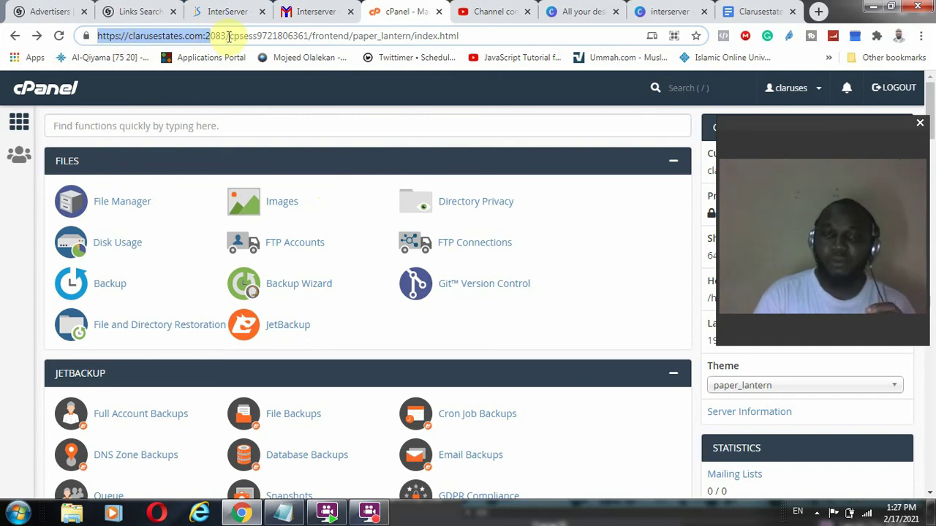
{"action": "scroll", "coordinate": [515, 293], "scroll_direction": "down", "scroll_amount": 6}
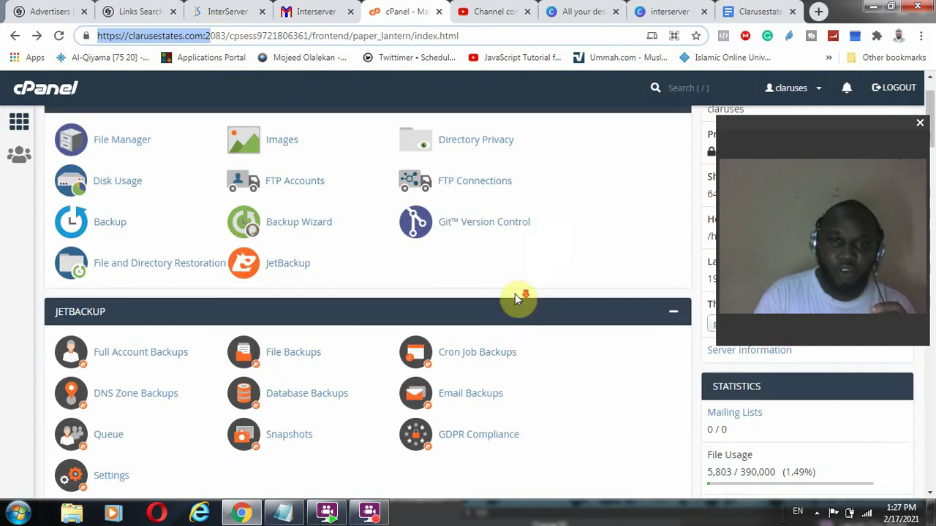
{"action": "scroll", "coordinate": [494, 354], "scroll_direction": "down", "scroll_amount": 10}
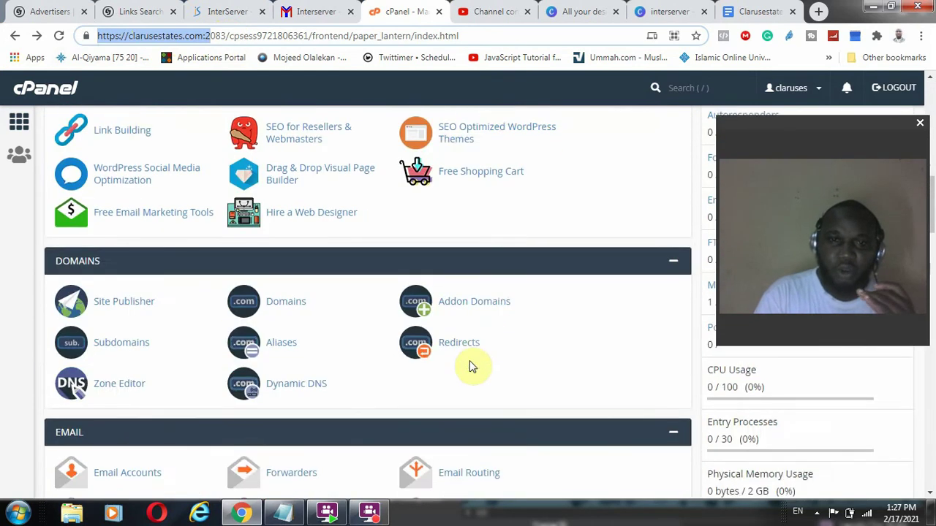
{"action": "scroll", "coordinate": [457, 364], "scroll_direction": "down", "scroll_amount": 3}
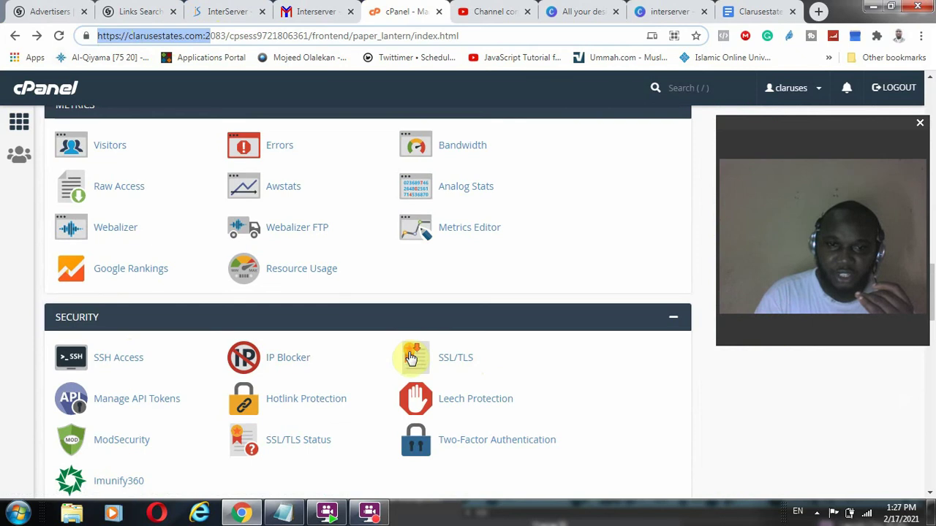
{"action": "scroll", "coordinate": [220, 310], "scroll_direction": "down", "scroll_amount": 2}
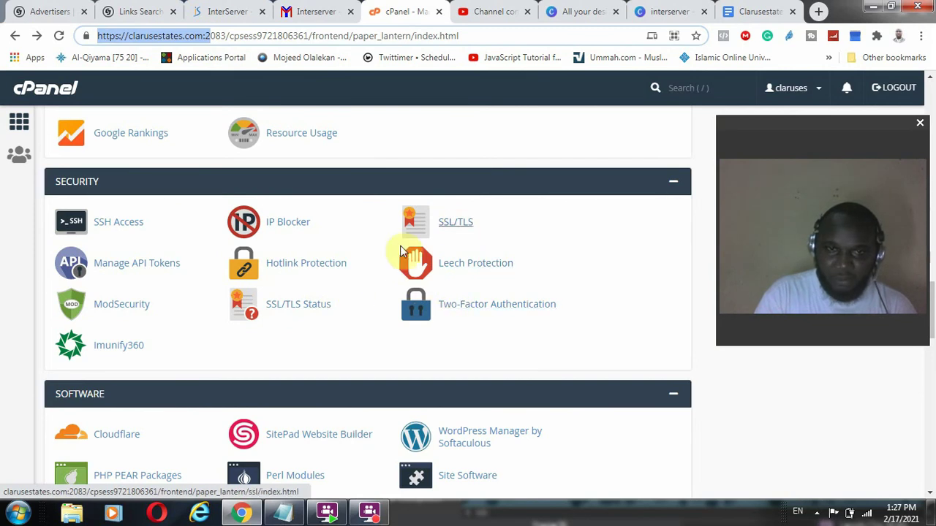
{"action": "left_click", "coordinate": [283, 311]}
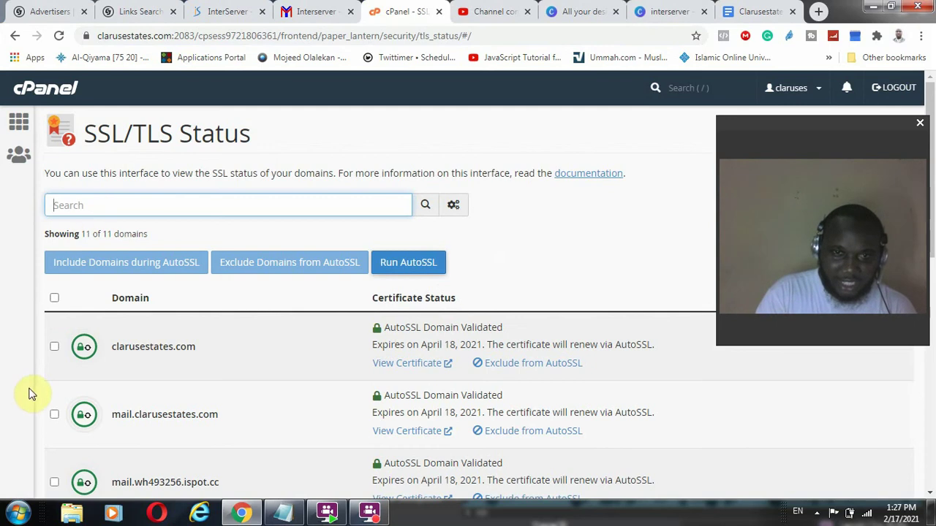
Step: Run AutoSSL on all 11 domains, review their validated certificates, and go back to the dashboard
{"action": "left_click", "coordinate": [53, 300]}
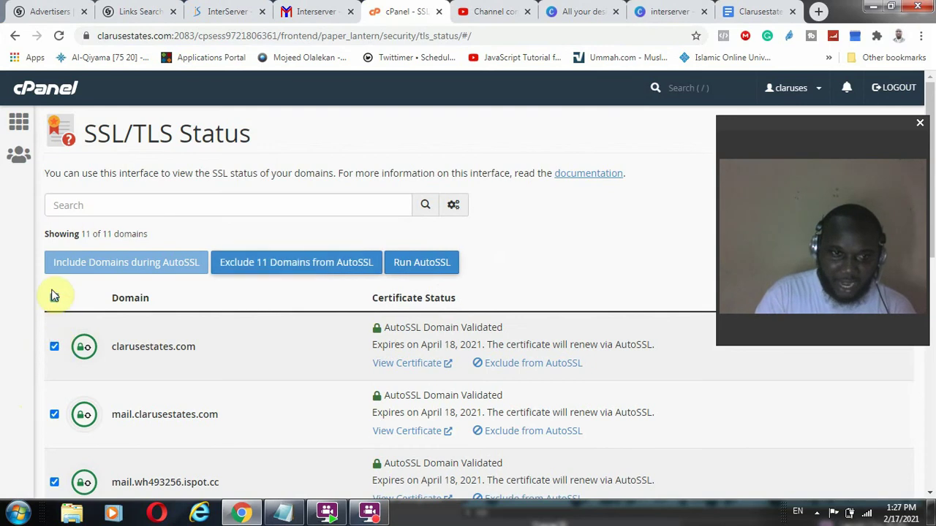
{"action": "left_click", "coordinate": [440, 269]}
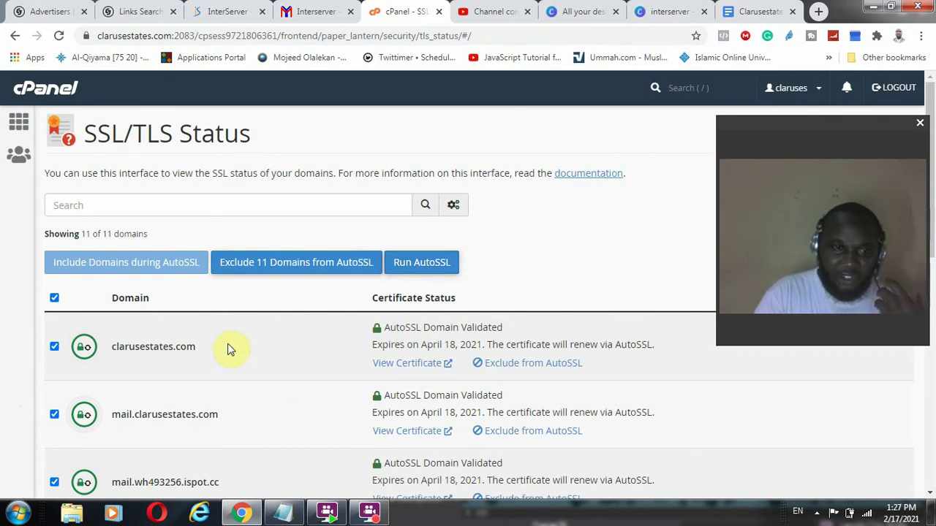
{"action": "scroll", "coordinate": [184, 362], "scroll_direction": "down", "scroll_amount": 1}
{"action": "scroll", "coordinate": [151, 397], "scroll_direction": "down", "scroll_amount": 5}
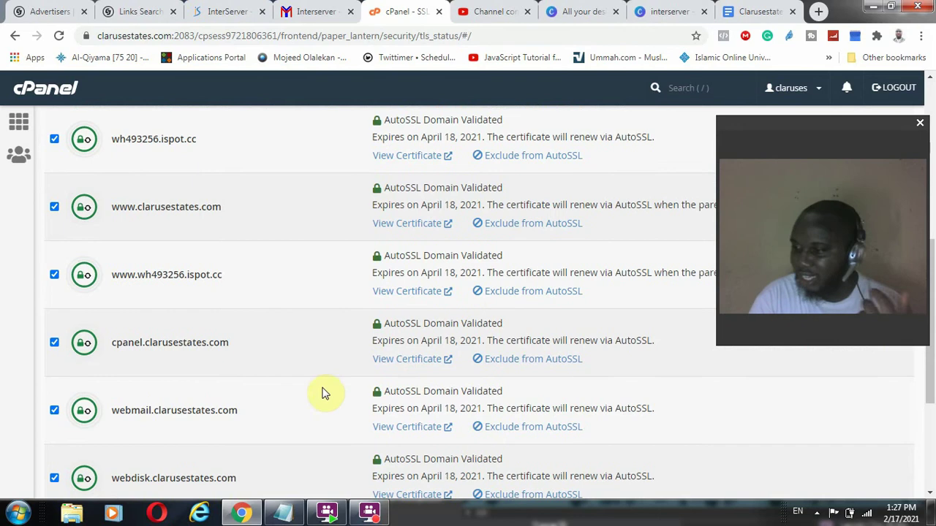
{"action": "scroll", "coordinate": [343, 388], "scroll_direction": "down", "scroll_amount": 1}
{"action": "scroll", "coordinate": [399, 175], "scroll_direction": "up", "scroll_amount": 7}
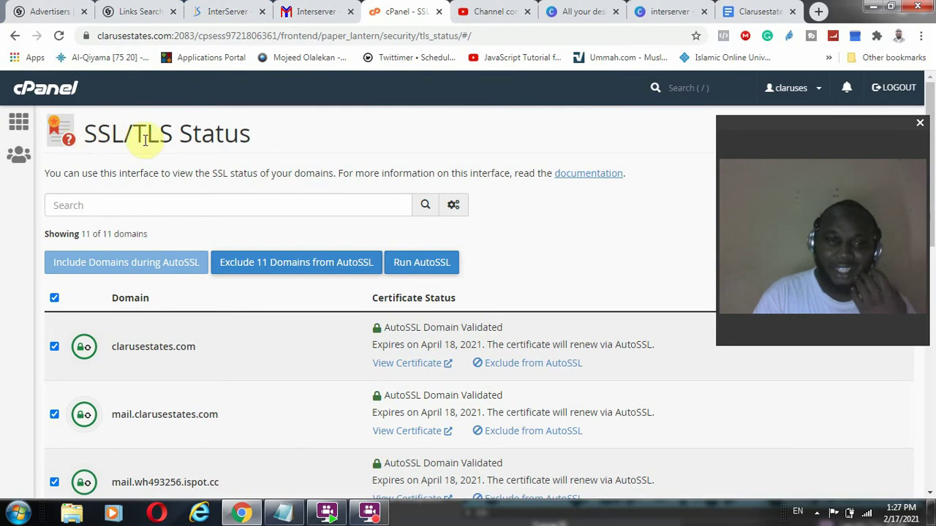
{"action": "left_click", "coordinate": [15, 35]}
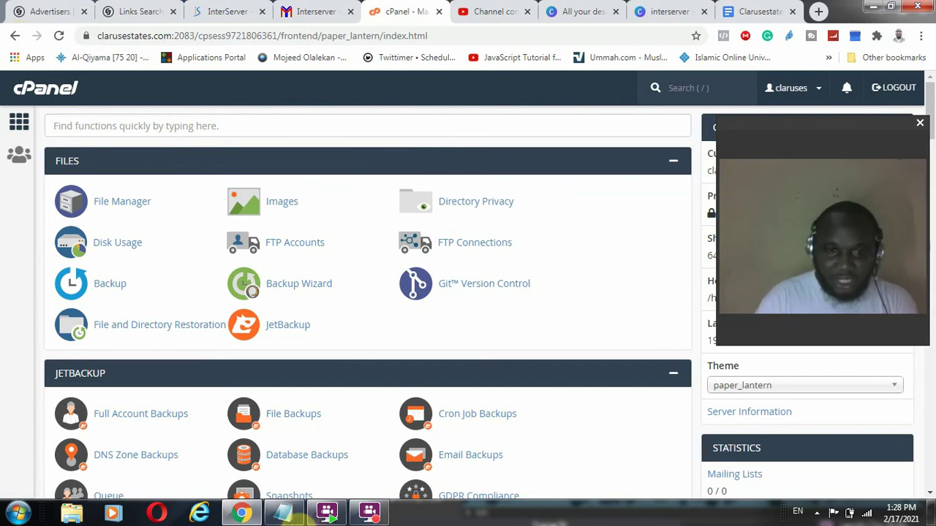
Step: Correct 'SEt Up SSL' to 'Set Up SSL', add 'Email Account' below it, then return to cPanel
{"action": "left_click", "coordinate": [283, 514]}
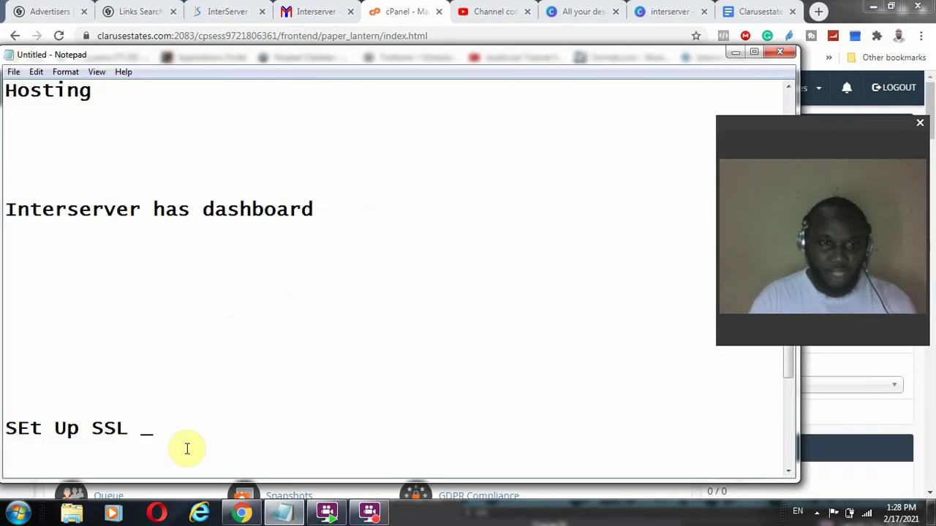
{"action": "left_click", "coordinate": [209, 432]}
{"action": "left_click", "coordinate": [38, 428]}
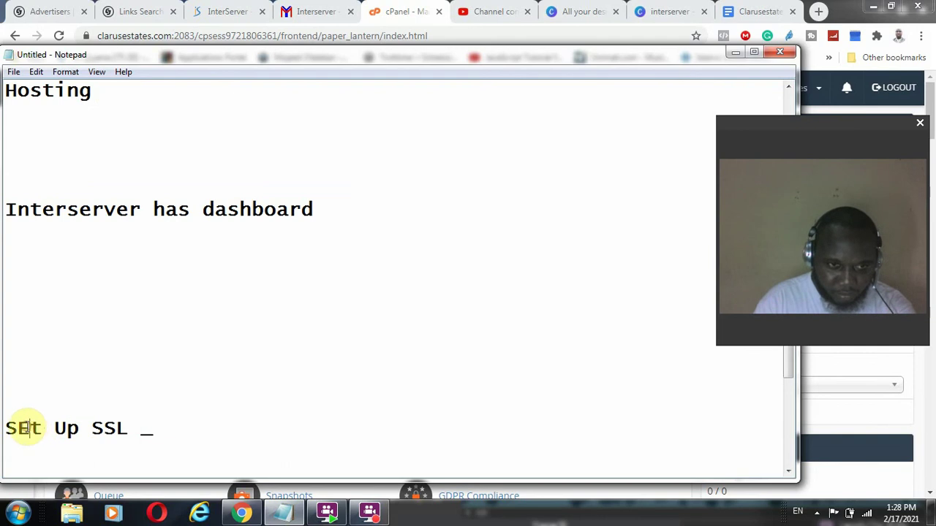
{"action": "key", "text": "BackSpace"}
{"action": "type", "text": "e"}
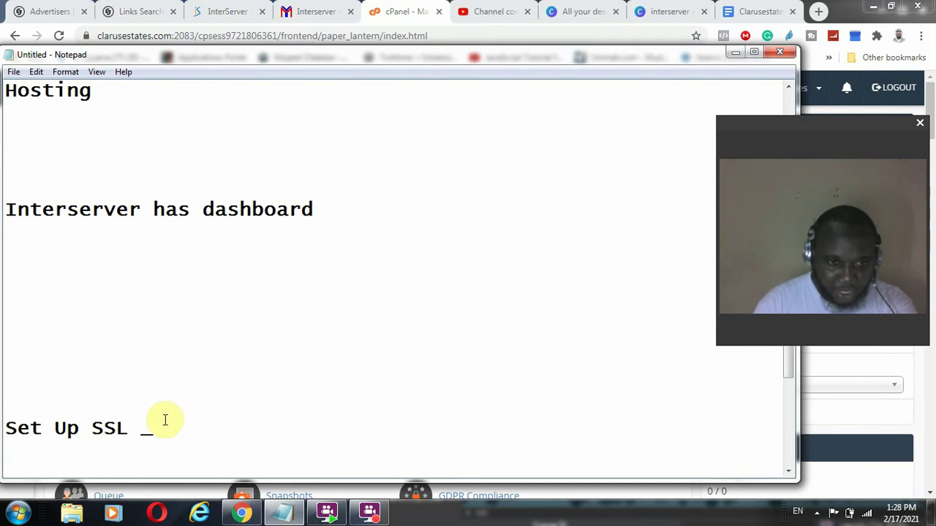
{"action": "left_click", "coordinate": [202, 422]}
{"action": "key", "text": "Return"}
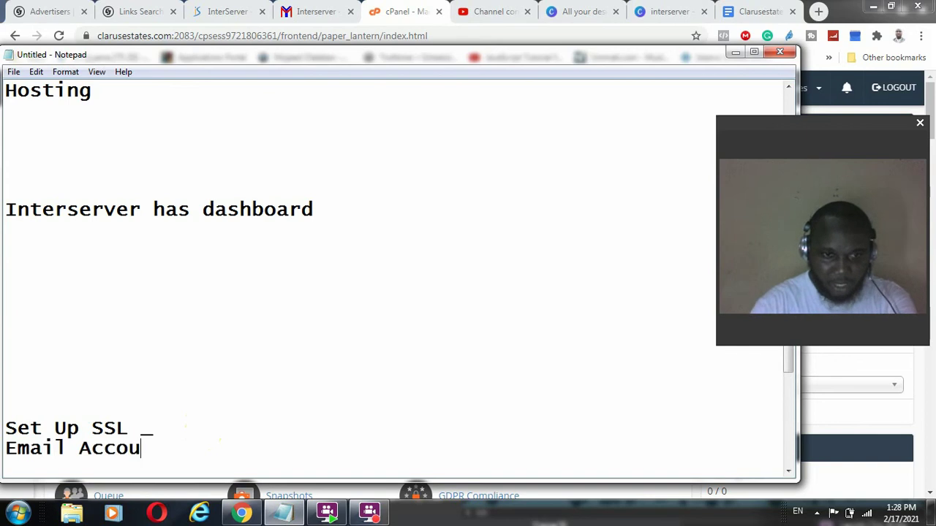
{"action": "key", "text": "Return"}
{"action": "key", "text": "Return"}
{"action": "key", "text": "Return"}
{"action": "key", "text": "Return"}
{"action": "key", "text": "Return"}
{"action": "key", "text": "Return"}
{"action": "key", "text": "Return"}
{"action": "key", "text": "Return"}
{"action": "key", "text": "Return"}
{"action": "key", "text": "Return"}
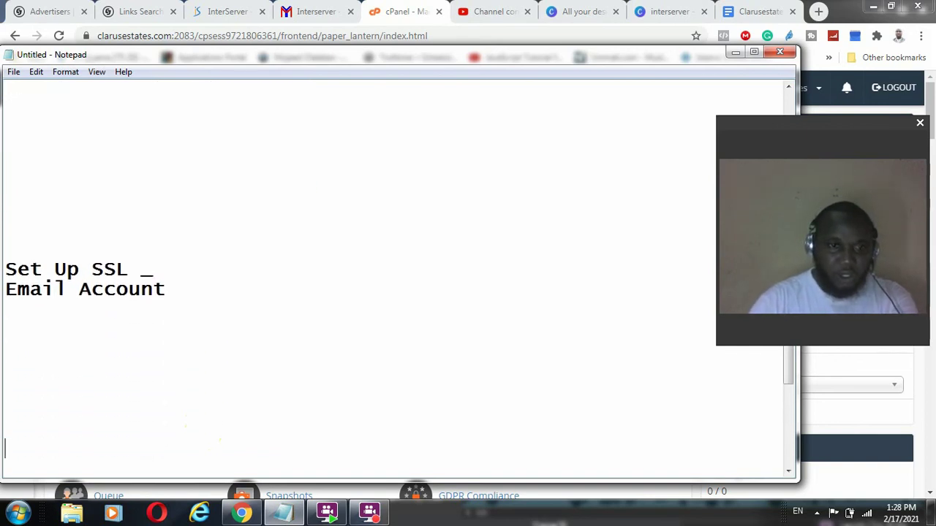
{"action": "key", "text": "Return"}
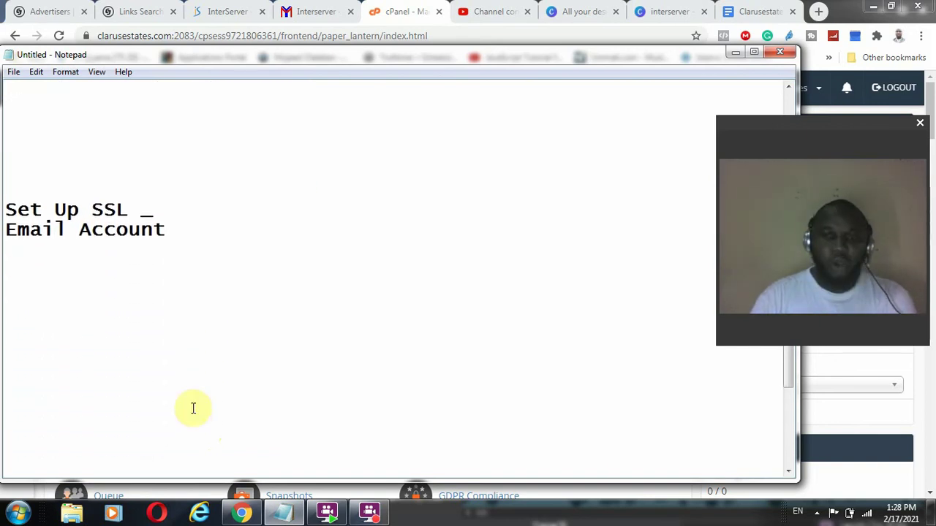
{"action": "left_click", "coordinate": [870, 412]}
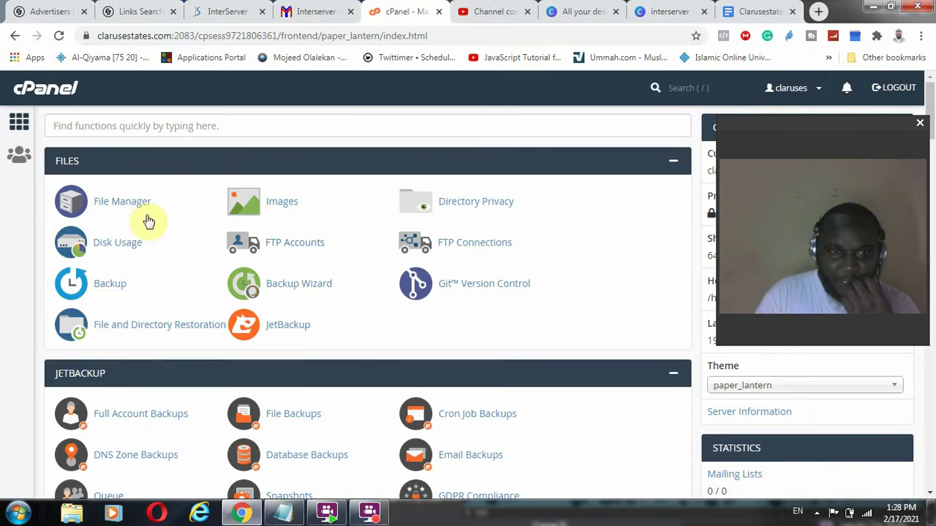
Step: Search cPanel functions for 'email' and open Email Accounts
{"action": "left_click", "coordinate": [121, 126]}
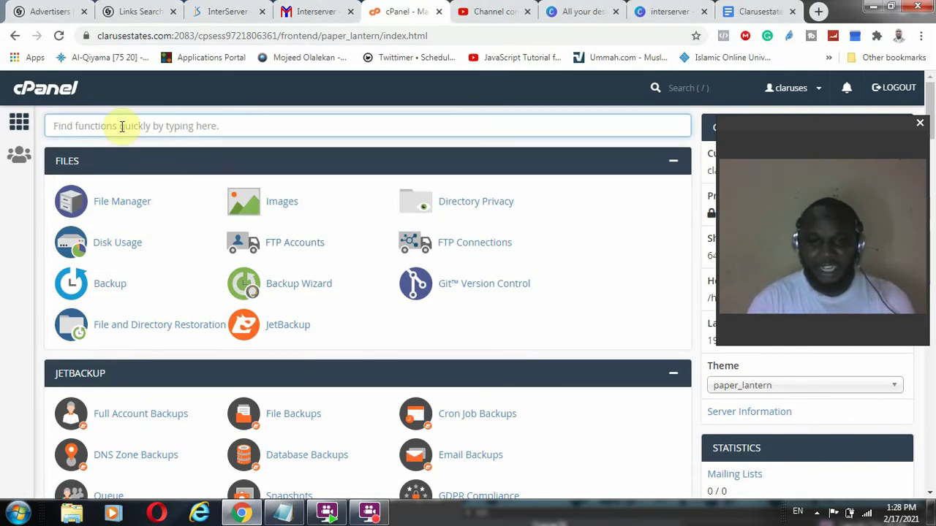
{"action": "type", "text": "email"}
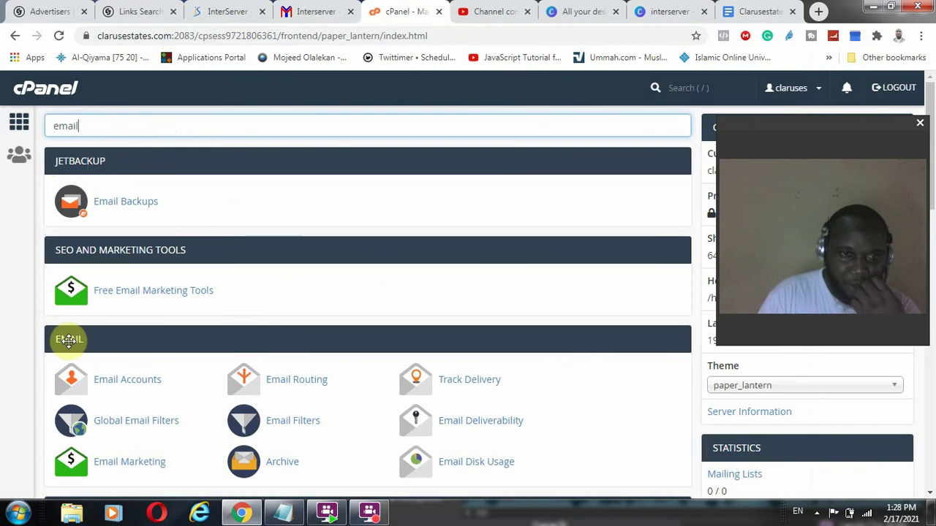
{"action": "scroll", "coordinate": [146, 340], "scroll_direction": "down", "scroll_amount": 2}
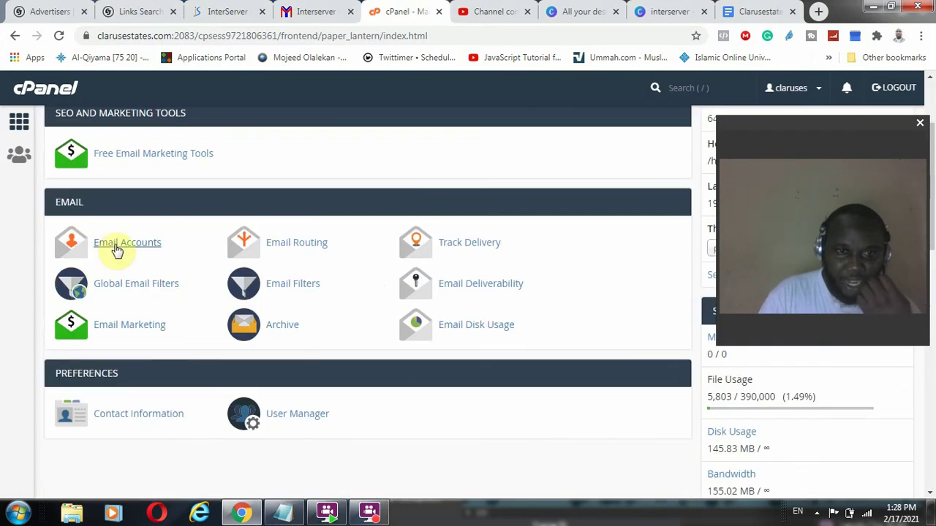
{"action": "left_click", "coordinate": [122, 244]}
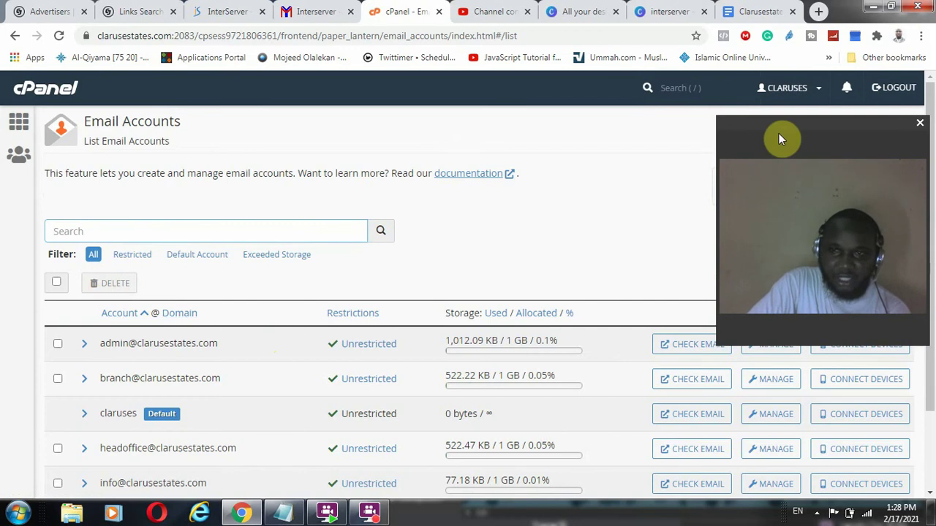
Step: Create a new email account with username 'support' on clarusestates.com and submit it
{"action": "left_click_drag", "start_coordinate": [778, 133], "coordinate": [793, 327]}
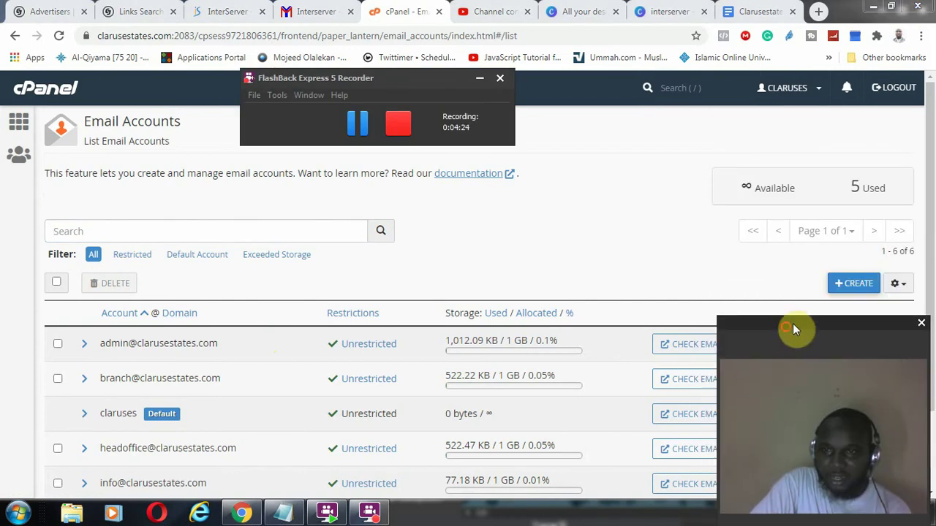
{"action": "left_click", "coordinate": [857, 285]}
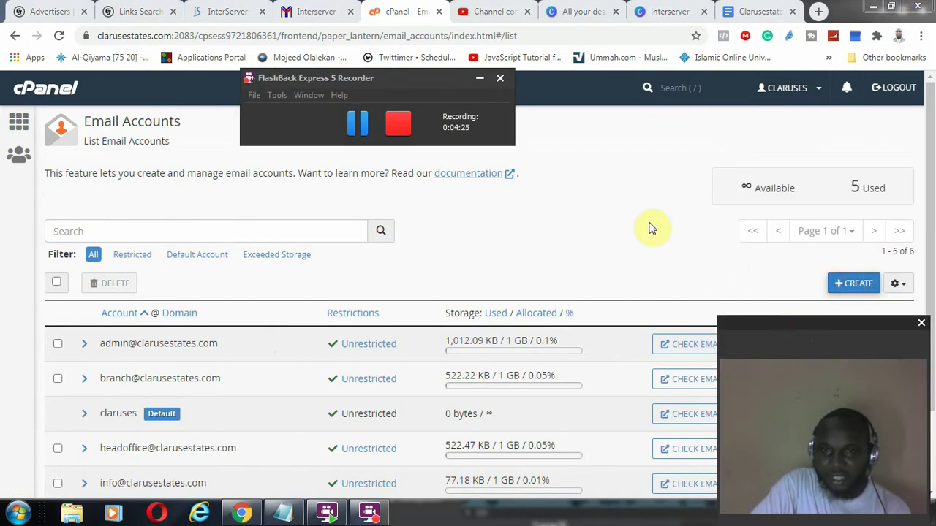
{"action": "left_click", "coordinate": [846, 286]}
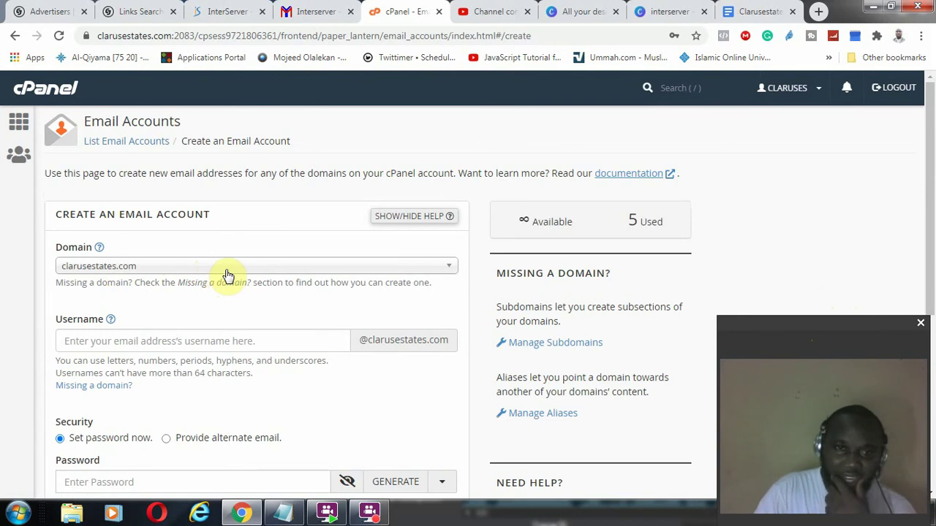
{"action": "scroll", "coordinate": [232, 402], "scroll_direction": "down", "scroll_amount": 2}
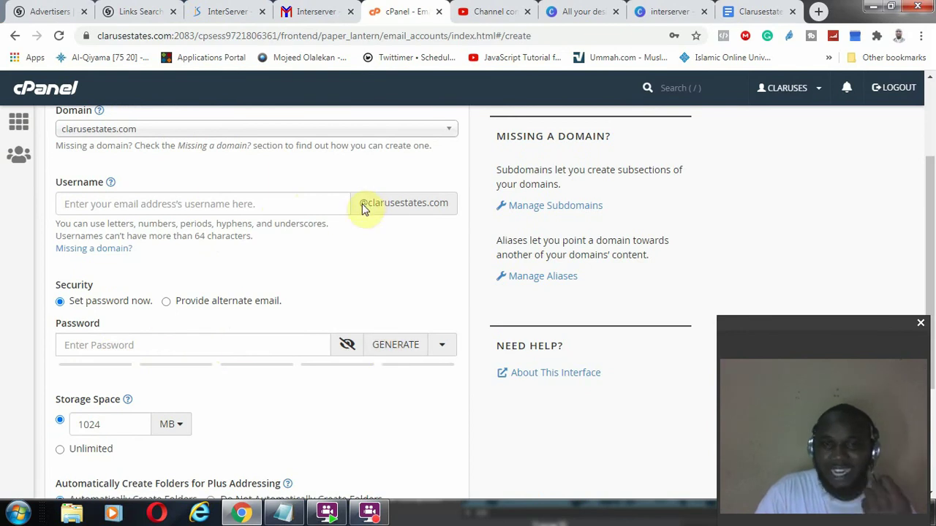
{"action": "triple_click", "coordinate": [453, 203]}
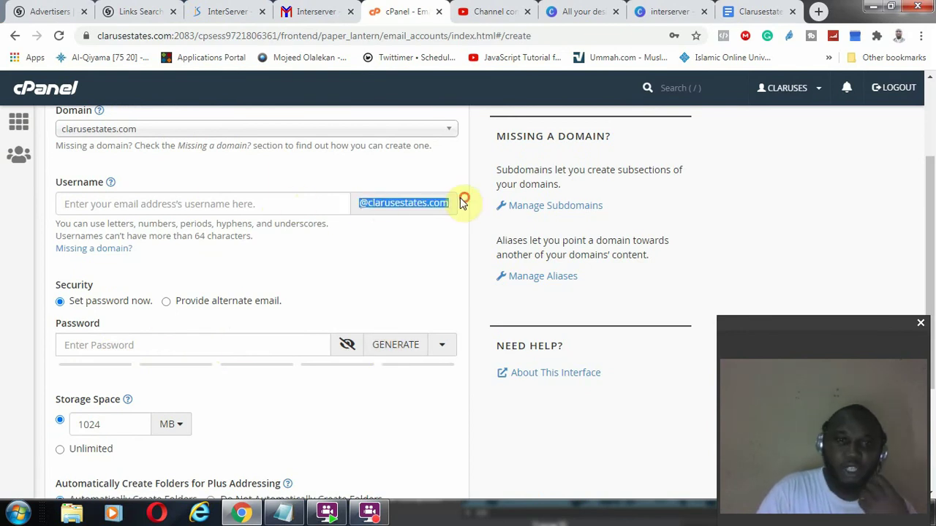
{"action": "left_click", "coordinate": [295, 203]}
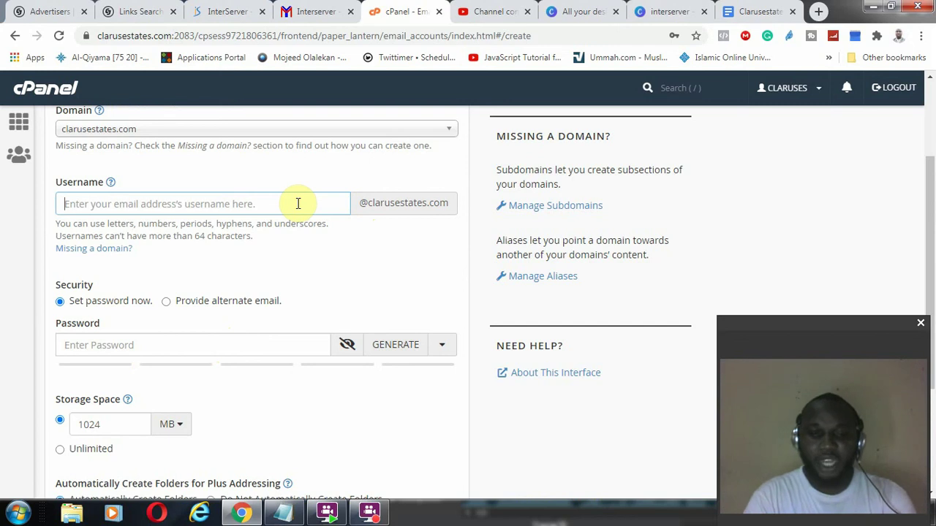
{"action": "type", "text": "support"}
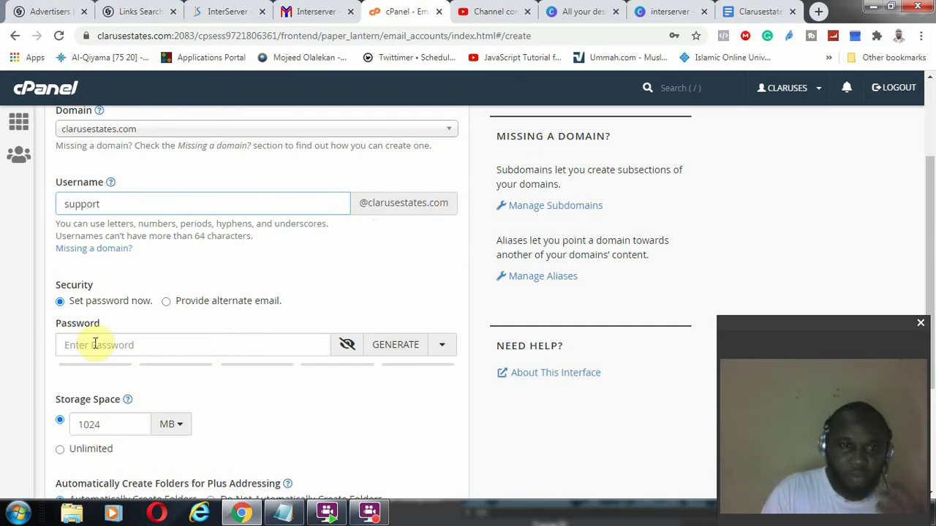
{"action": "scroll", "coordinate": [114, 460], "scroll_direction": "down", "scroll_amount": 3}
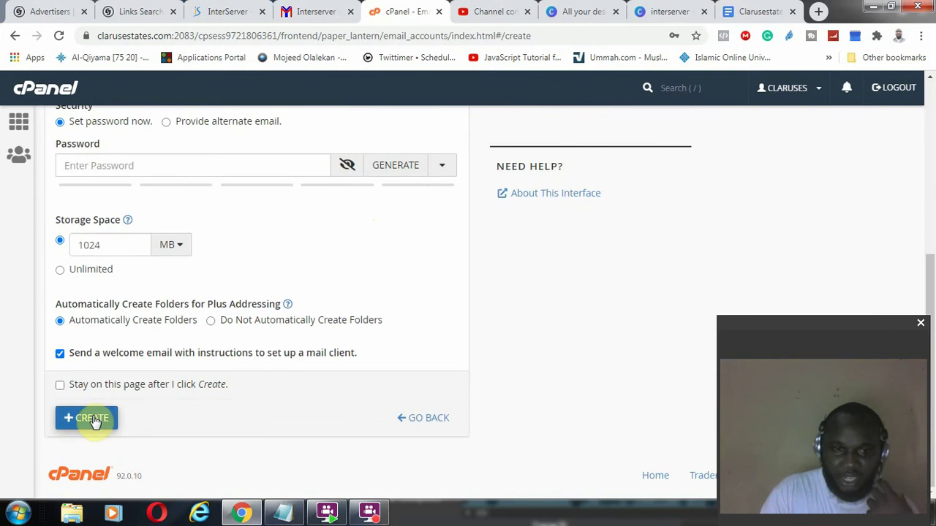
{"action": "left_click", "coordinate": [20, 122]}
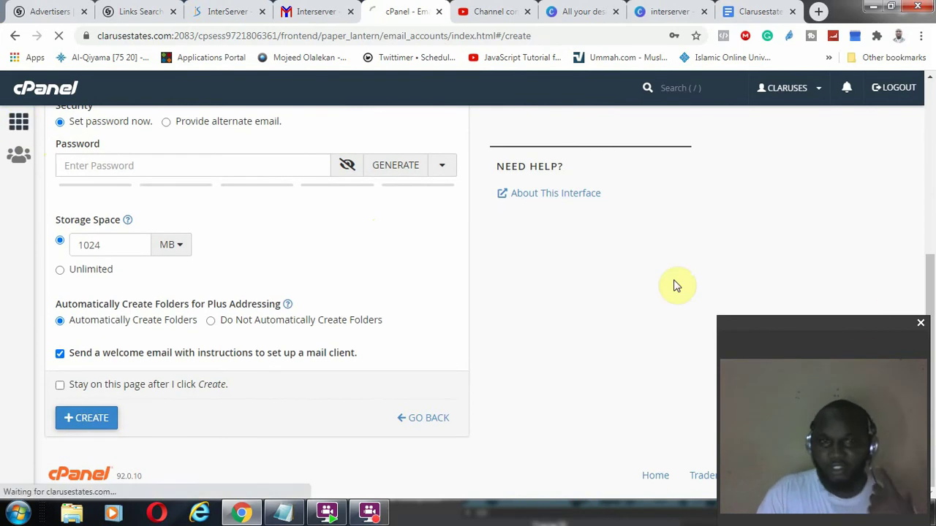
{"action": "left_click_drag", "start_coordinate": [854, 324], "coordinate": [843, 135]}
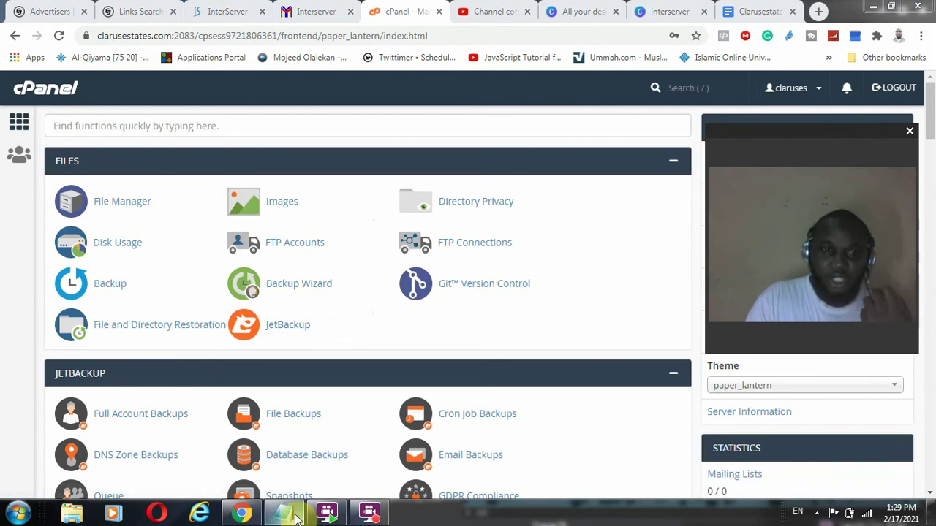
{"action": "mouse_move", "coordinate": [292, 516]}
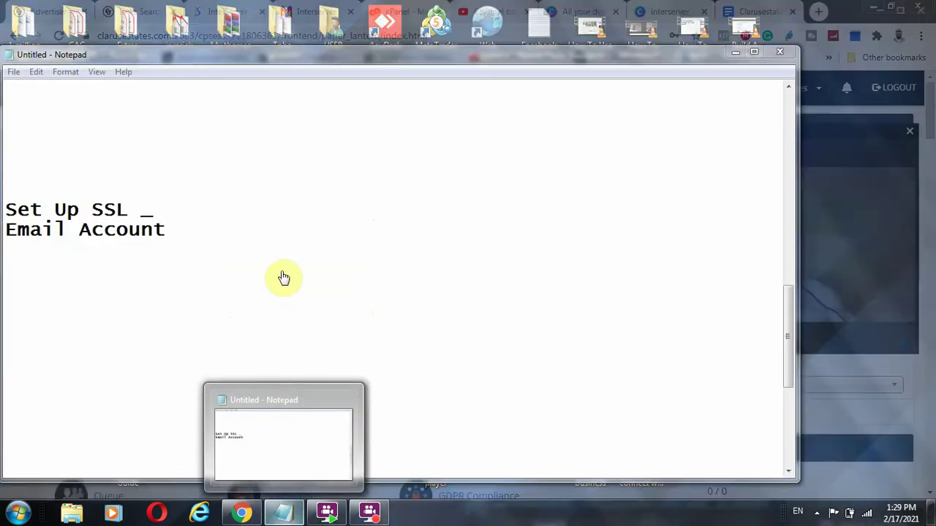
Step: Add 'Install Wordpress' directly under Email Account, removing the blank line, then return to cPanel home
{"action": "left_click", "coordinate": [280, 252]}
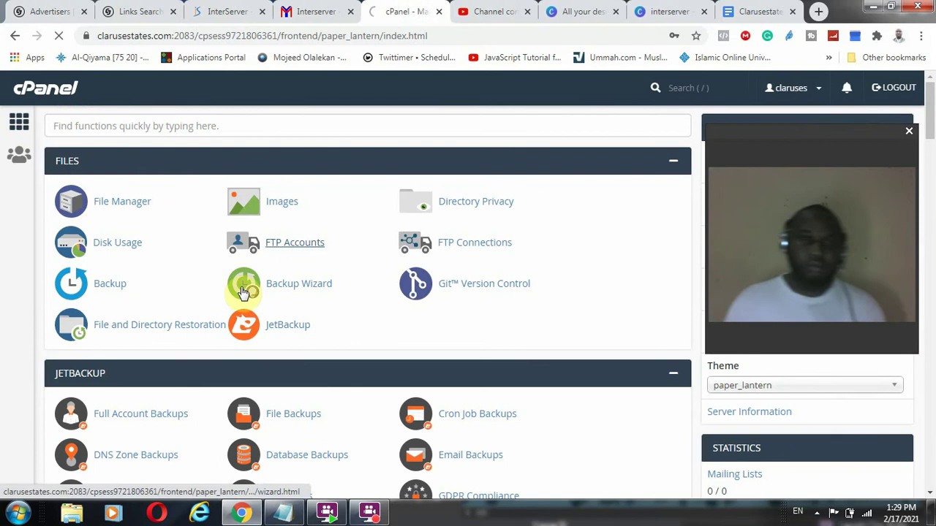
{"action": "left_click", "coordinate": [285, 505]}
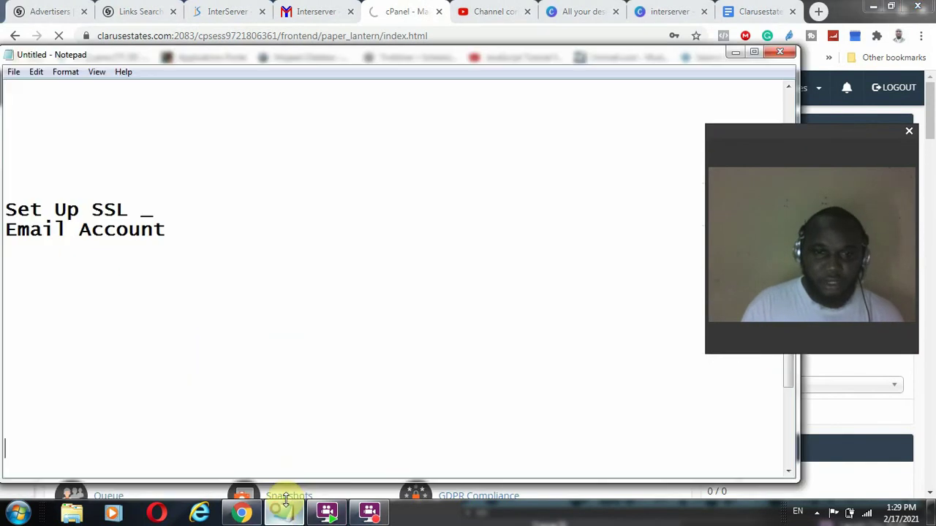
{"action": "left_click", "coordinate": [338, 280]}
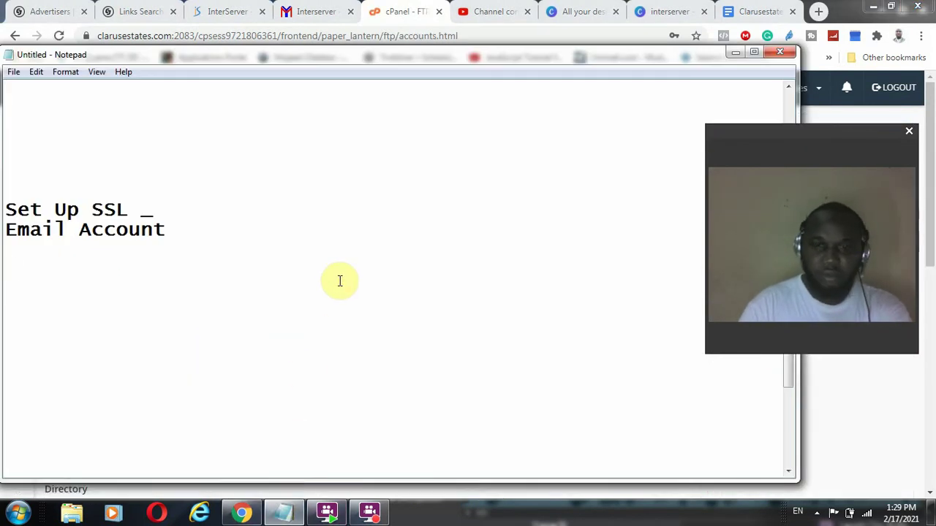
{"action": "type", "text": "install"}
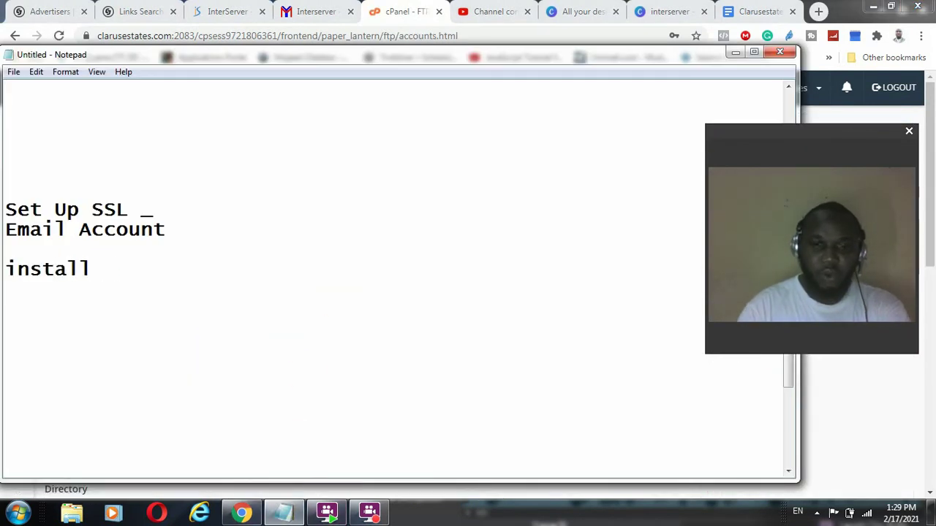
{"action": "type", "text": " Wordpress"}
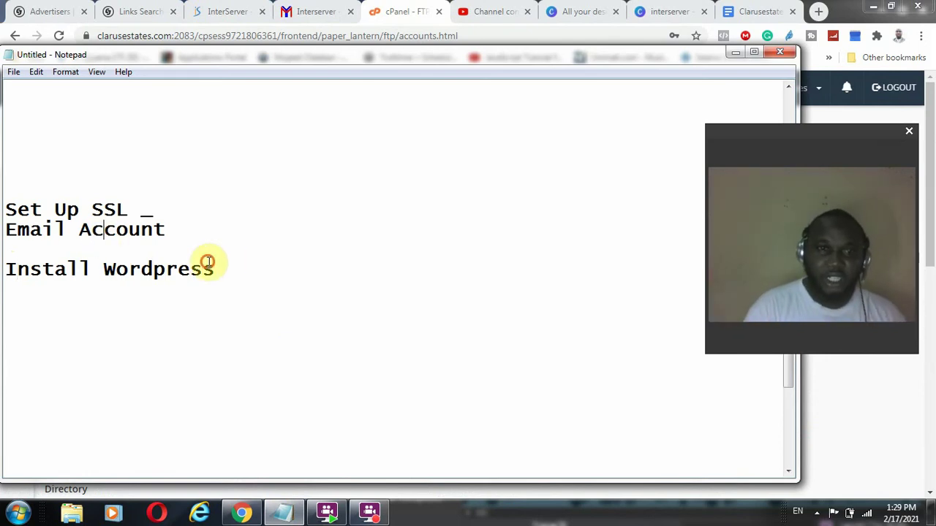
{"action": "left_click", "coordinate": [202, 230]}
{"action": "left_click", "coordinate": [197, 244]}
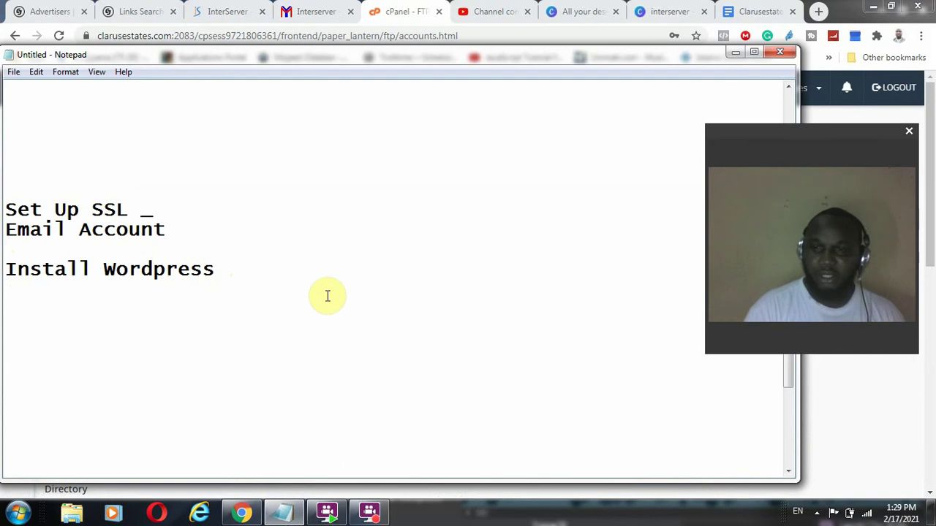
{"action": "key", "text": "BackSpace"}
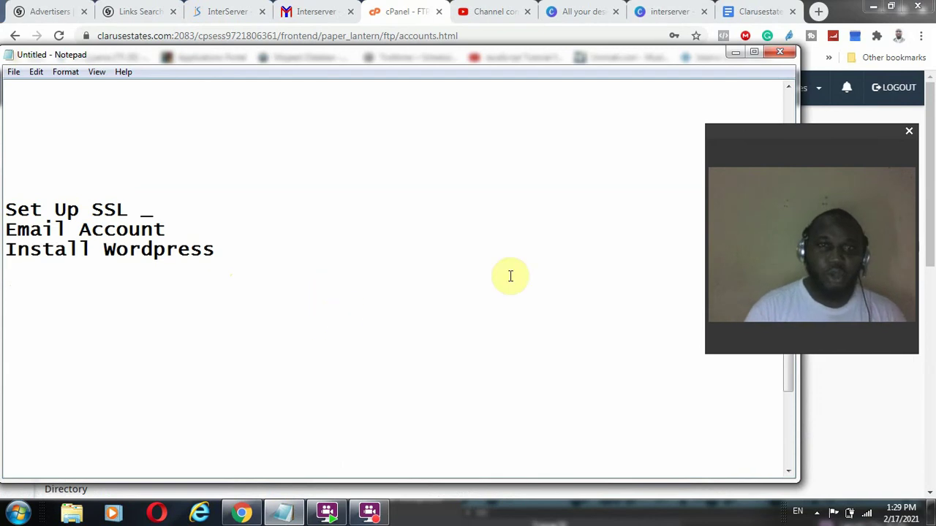
{"action": "left_click", "coordinate": [377, 10]}
{"action": "left_click", "coordinate": [17, 119]}
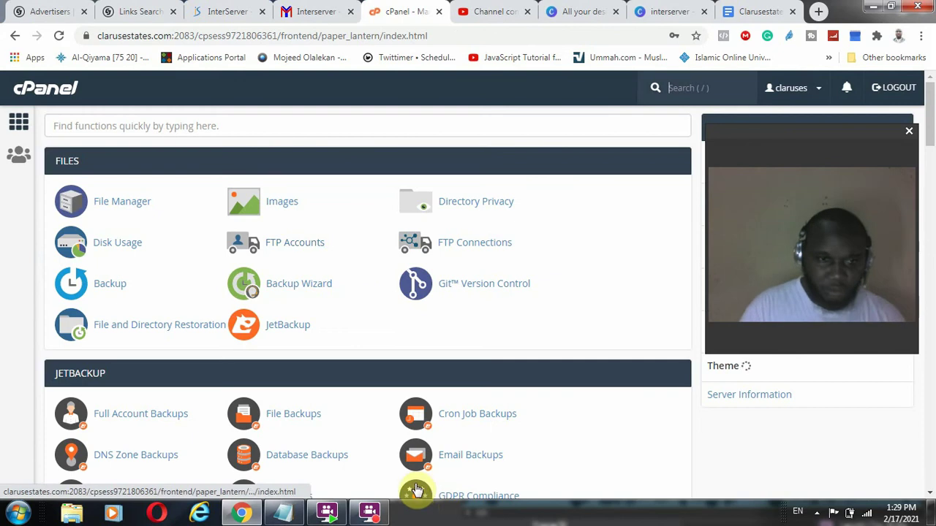
Step: Scroll the cPanel dashboard up until File Manager, FTP Accounts and Git Version Control show
{"action": "scroll", "coordinate": [417, 453], "scroll_direction": "down", "scroll_amount": 8}
{"action": "scroll", "coordinate": [416, 430], "scroll_direction": "down", "scroll_amount": 20}
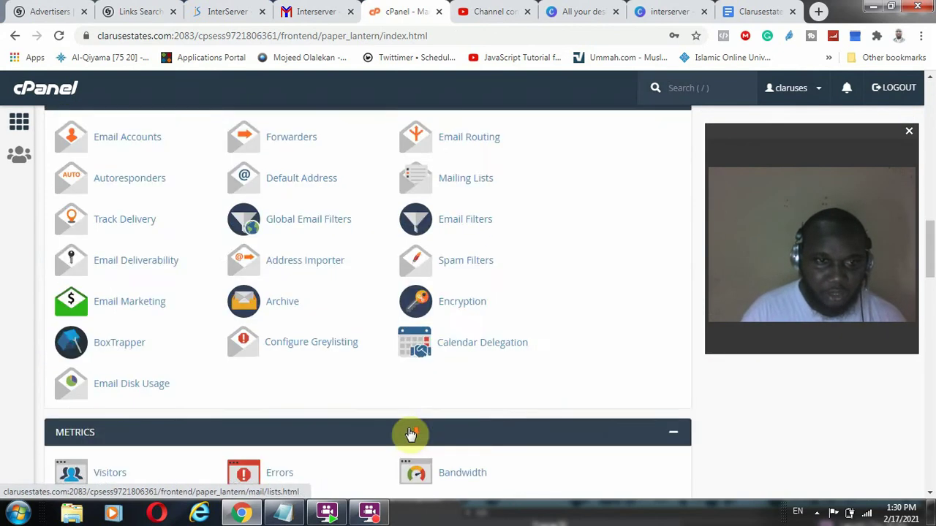
{"action": "scroll", "coordinate": [411, 434], "scroll_direction": "down", "scroll_amount": 6}
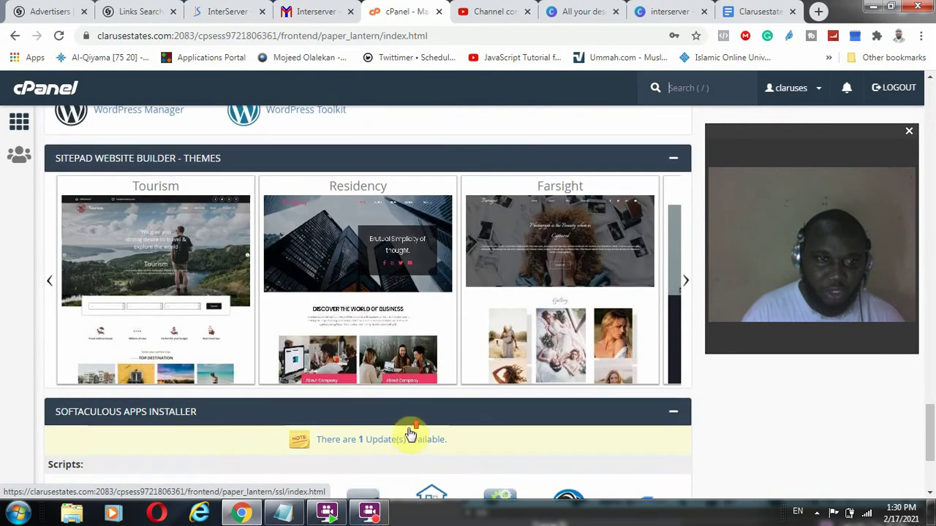
{"action": "scroll", "coordinate": [217, 392], "scroll_direction": "up", "scroll_amount": 3}
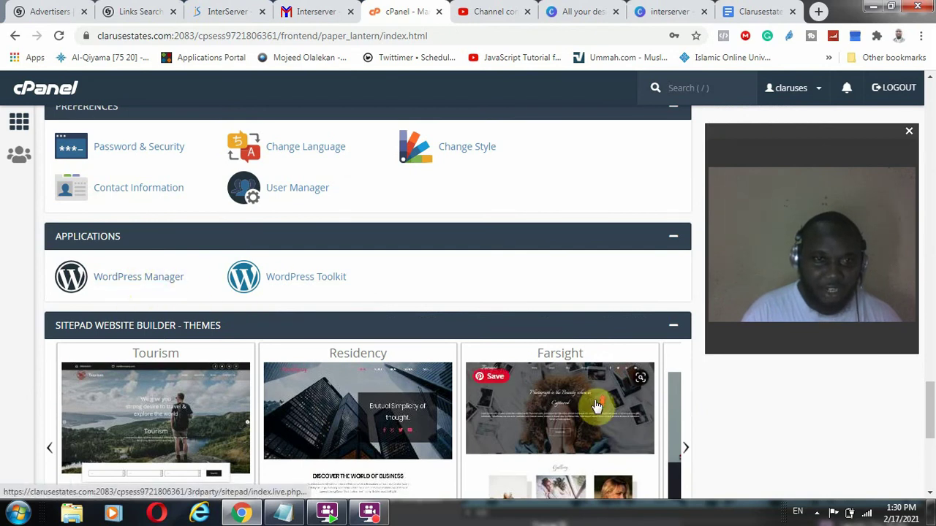
{"action": "scroll", "coordinate": [134, 302], "scroll_direction": "up", "scroll_amount": 3}
{"action": "scroll", "coordinate": [175, 344], "scroll_direction": "up", "scroll_amount": 3}
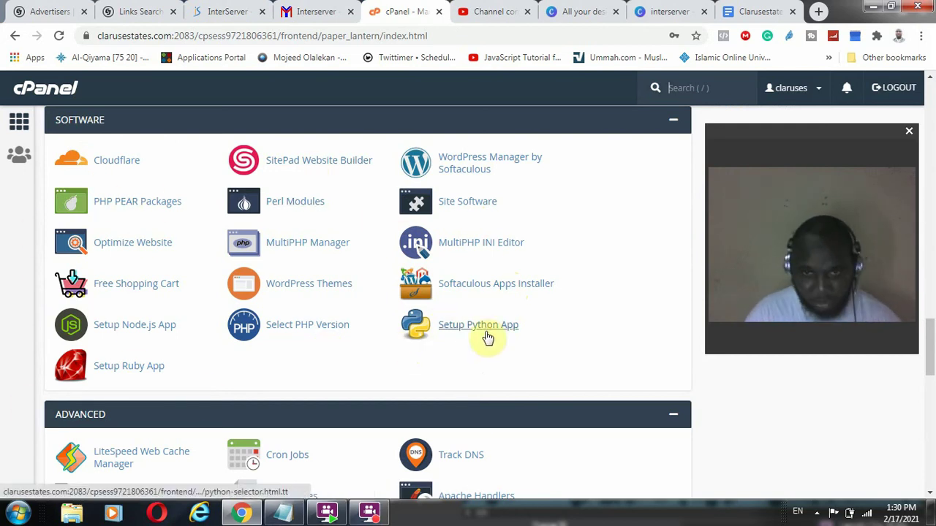
{"action": "scroll", "coordinate": [397, 373], "scroll_direction": "up", "scroll_amount": 5}
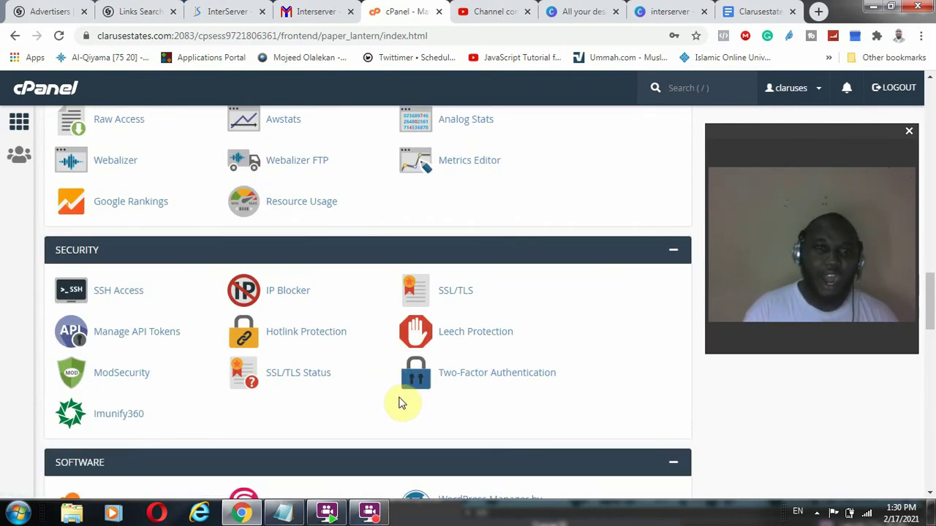
{"action": "scroll", "coordinate": [401, 401], "scroll_direction": "up", "scroll_amount": 3}
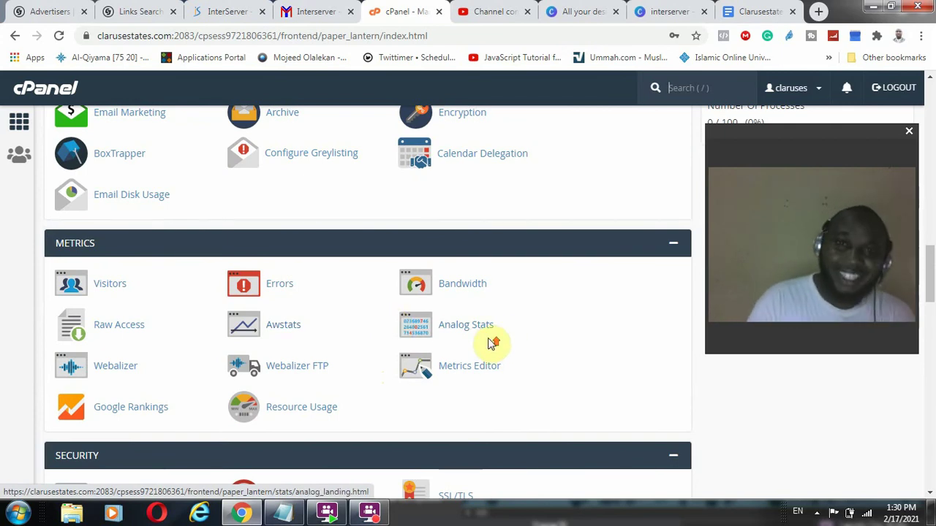
{"action": "scroll", "coordinate": [490, 344], "scroll_direction": "up", "scroll_amount": 3}
{"action": "scroll", "coordinate": [494, 349], "scroll_direction": "up", "scroll_amount": 10}
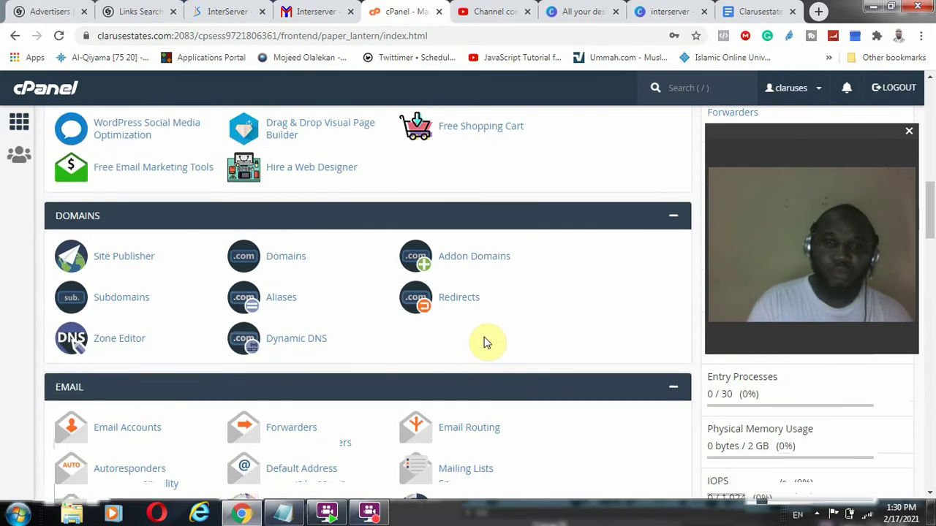
{"action": "scroll", "coordinate": [479, 346], "scroll_direction": "up", "scroll_amount": 3}
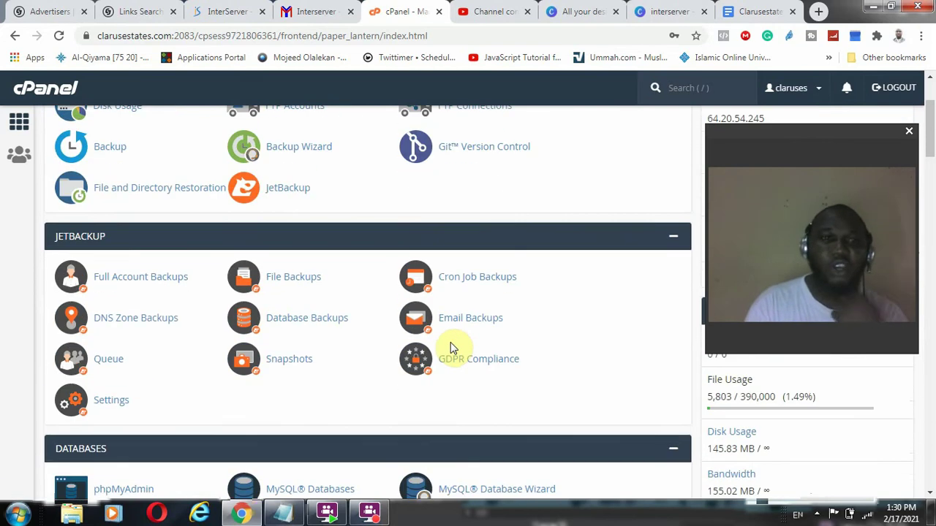
{"action": "scroll", "coordinate": [452, 347], "scroll_direction": "up", "scroll_amount": 2}
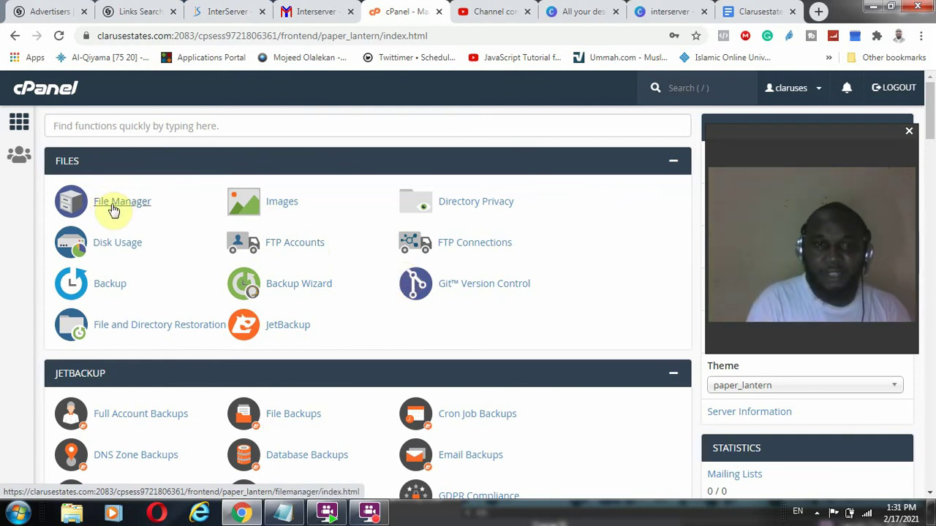
{"action": "left_click", "coordinate": [304, 247]}
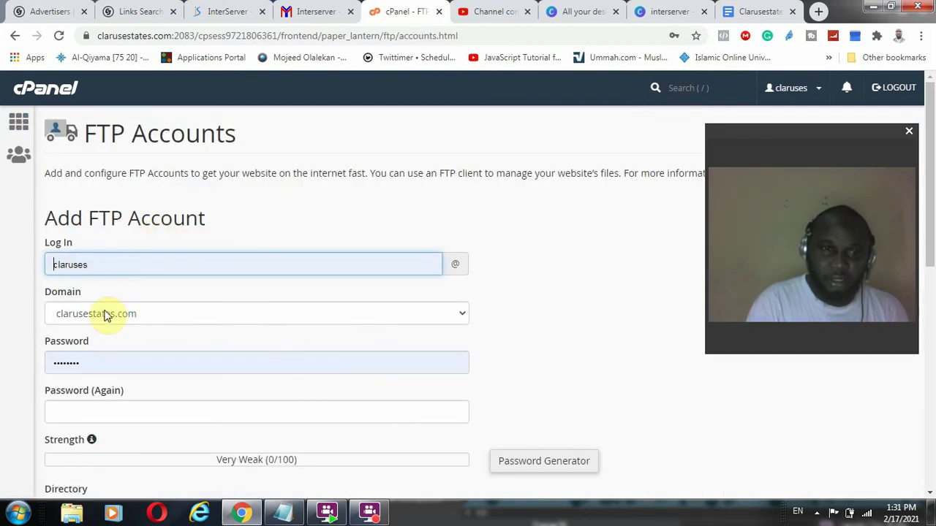
{"action": "scroll", "coordinate": [154, 442], "scroll_direction": "down", "scroll_amount": 3}
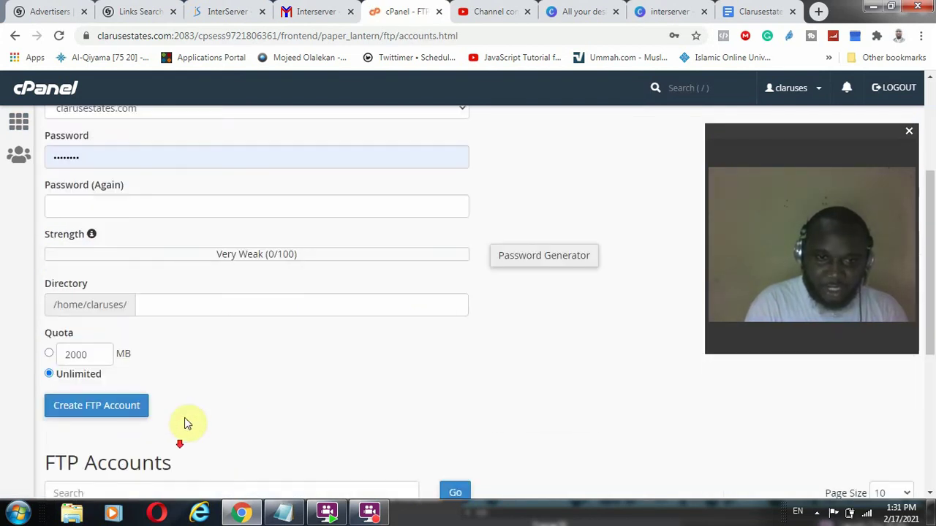
{"action": "scroll", "coordinate": [183, 422], "scroll_direction": "up", "scroll_amount": 3}
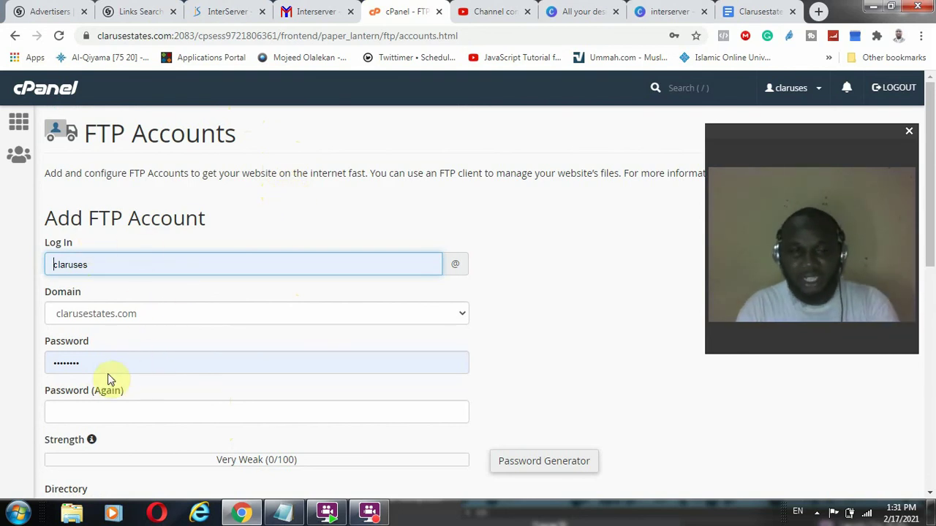
{"action": "left_click", "coordinate": [18, 123]}
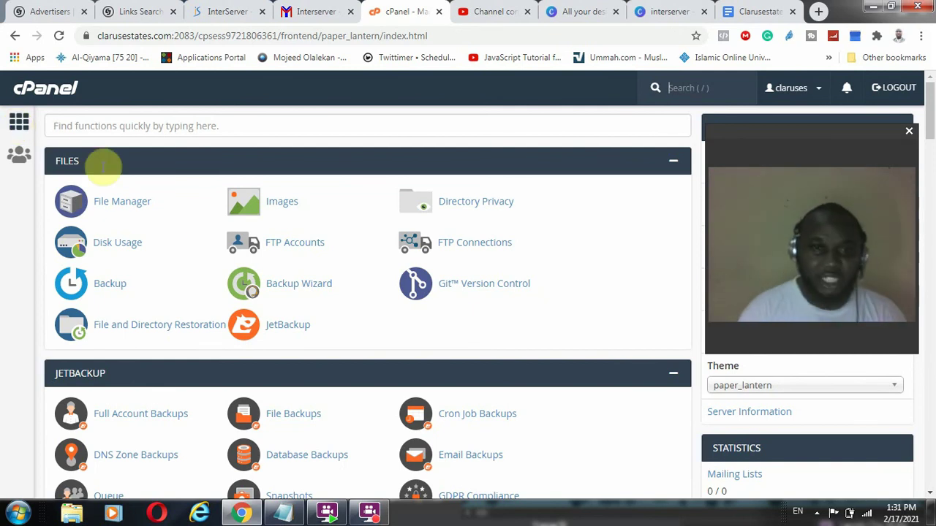
Step: Open the Softaculous Apps Installer from cPanel's Software section
{"action": "scroll", "coordinate": [539, 302], "scroll_direction": "down", "scroll_amount": 5}
{"action": "scroll", "coordinate": [541, 305], "scroll_direction": "down", "scroll_amount": 10}
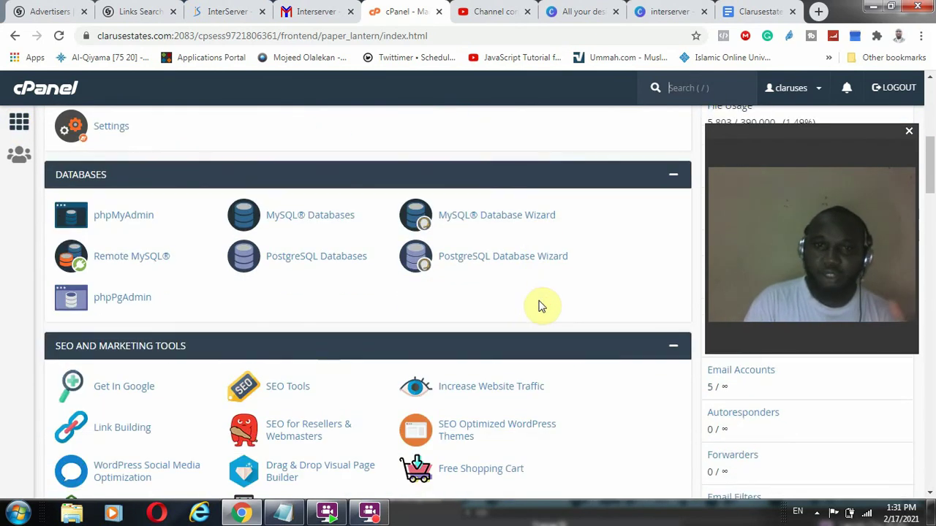
{"action": "scroll", "coordinate": [541, 305], "scroll_direction": "down", "scroll_amount": 10}
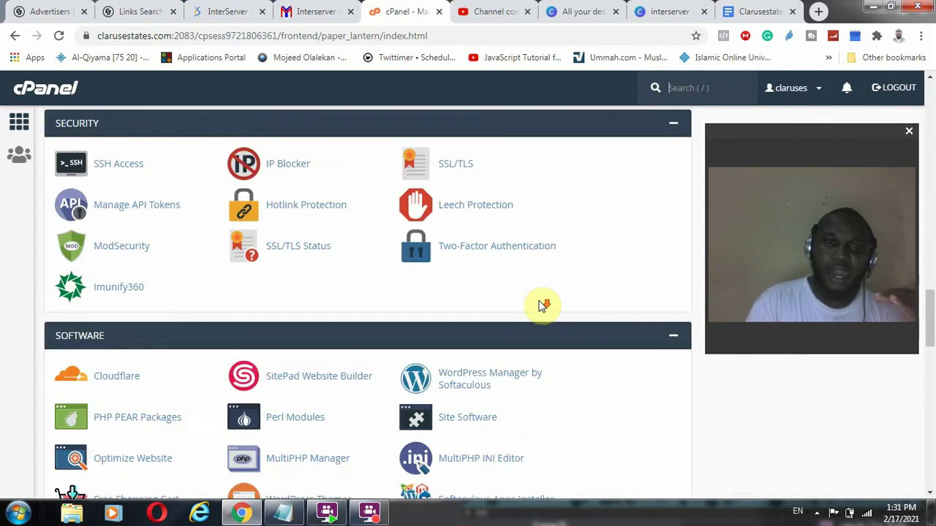
{"action": "scroll", "coordinate": [475, 285], "scroll_direction": "up", "scroll_amount": 2}
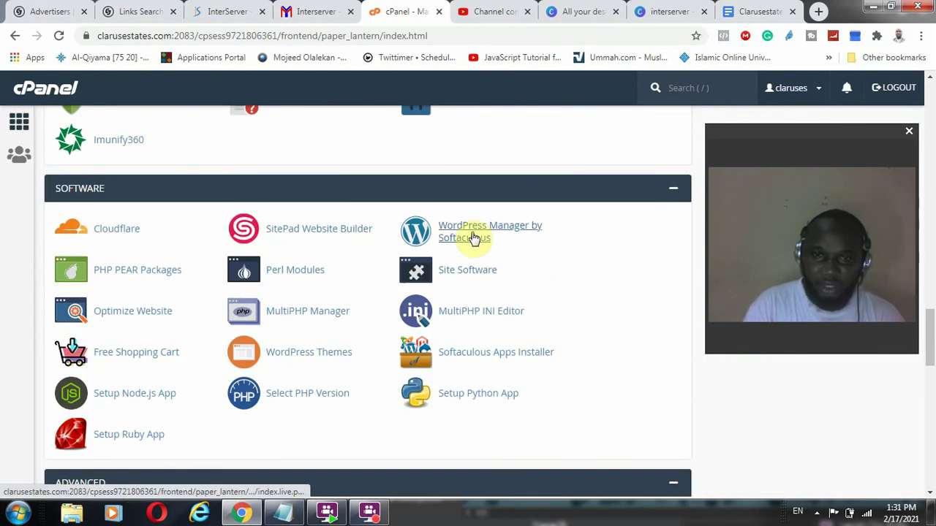
{"action": "left_click", "coordinate": [482, 357]}
Step: Find the WordPress tile in Softaculous and start its installation
{"action": "scroll", "coordinate": [569, 329], "scroll_direction": "down", "scroll_amount": 1}
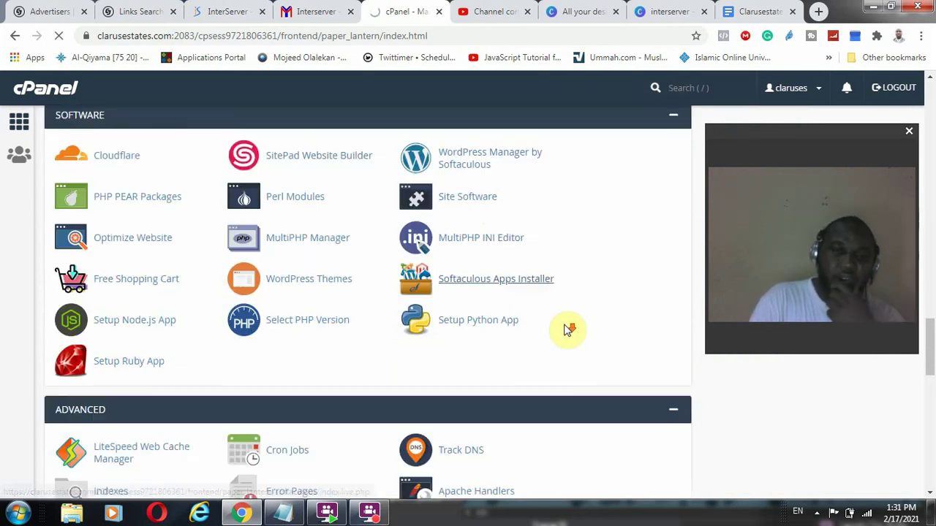
{"action": "scroll", "coordinate": [569, 329], "scroll_direction": "down", "scroll_amount": 6}
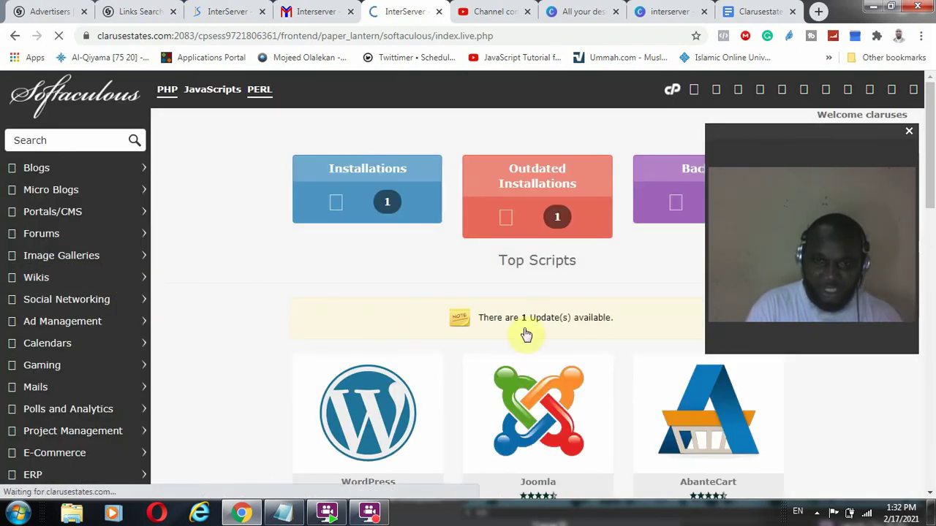
{"action": "scroll", "coordinate": [351, 351], "scroll_direction": "down", "scroll_amount": 3}
{"action": "mouse_move", "coordinate": [348, 192]}
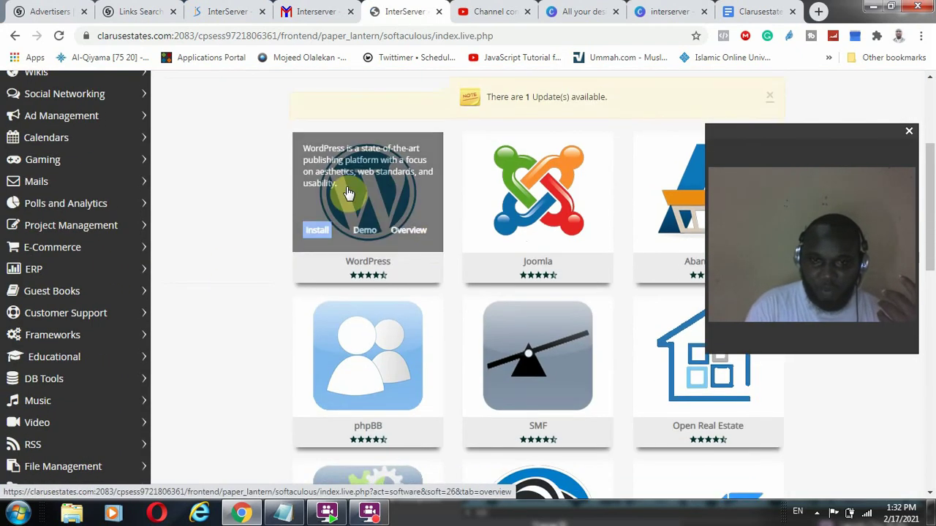
{"action": "scroll", "coordinate": [556, 263], "scroll_direction": "down", "scroll_amount": 5}
{"action": "mouse_move", "coordinate": [569, 294]}
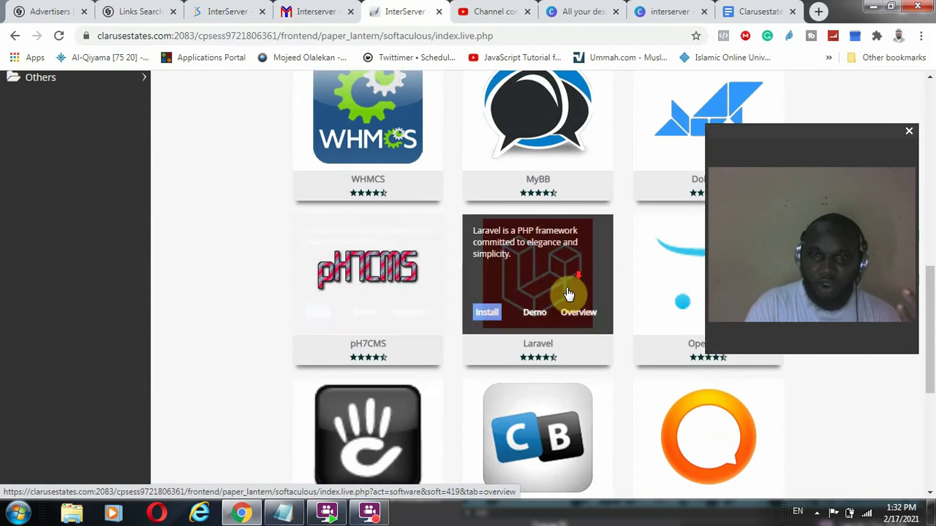
{"action": "scroll", "coordinate": [569, 294], "scroll_direction": "down", "scroll_amount": 5}
{"action": "scroll", "coordinate": [587, 268], "scroll_direction": "up", "scroll_amount": 8}
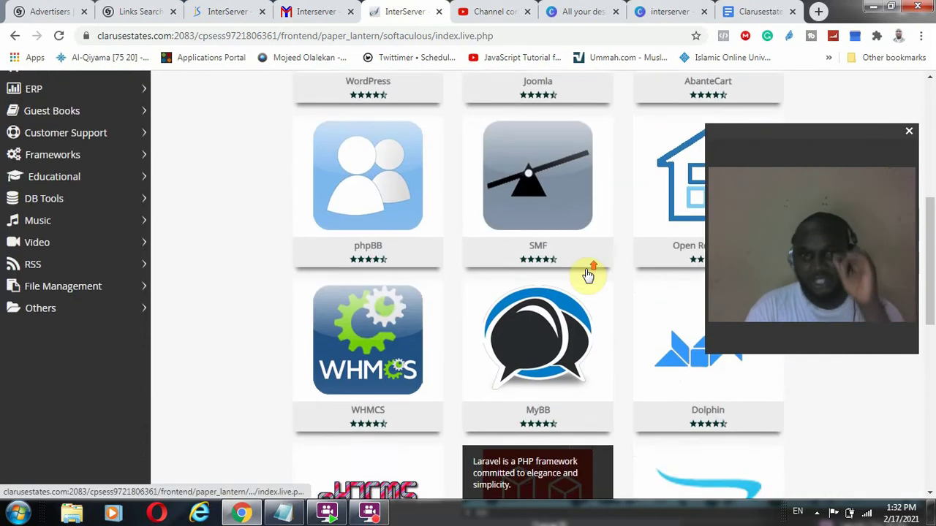
{"action": "scroll", "coordinate": [587, 275], "scroll_direction": "up", "scroll_amount": 5}
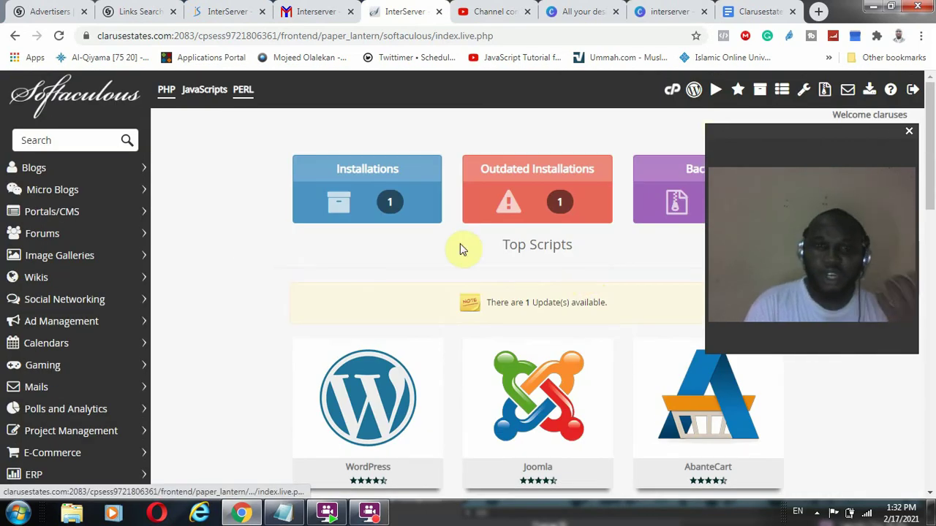
{"action": "scroll", "coordinate": [460, 249], "scroll_direction": "down", "scroll_amount": 2}
{"action": "mouse_move", "coordinate": [359, 343]}
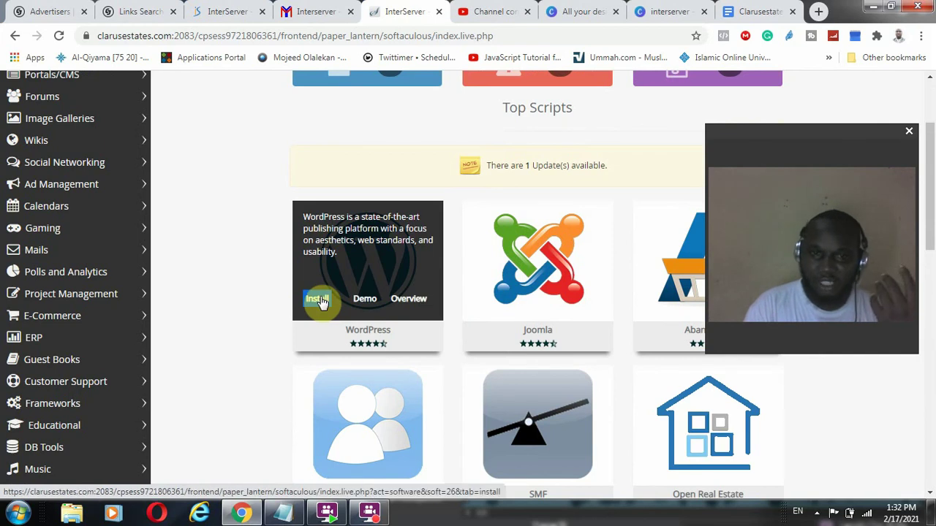
{"action": "mouse_move", "coordinate": [498, 291]}
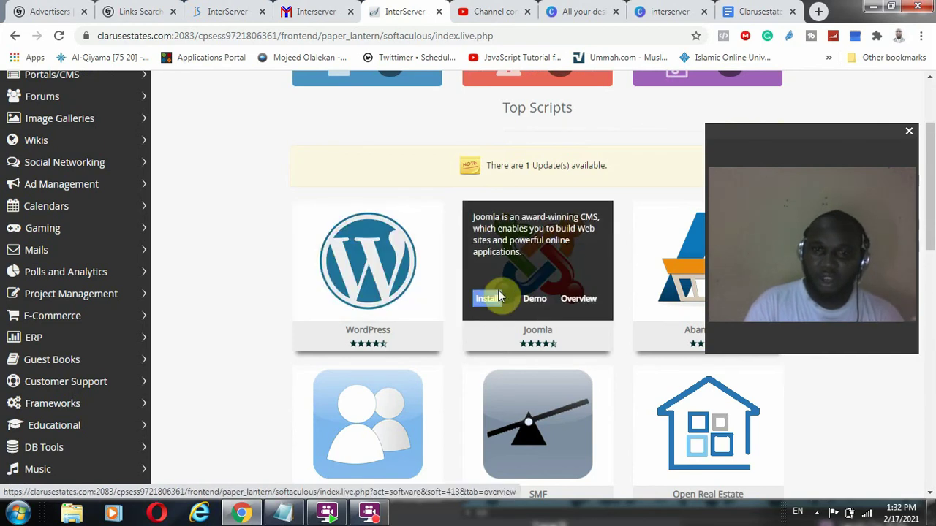
{"action": "scroll", "coordinate": [676, 300], "scroll_direction": "down", "scroll_amount": 4}
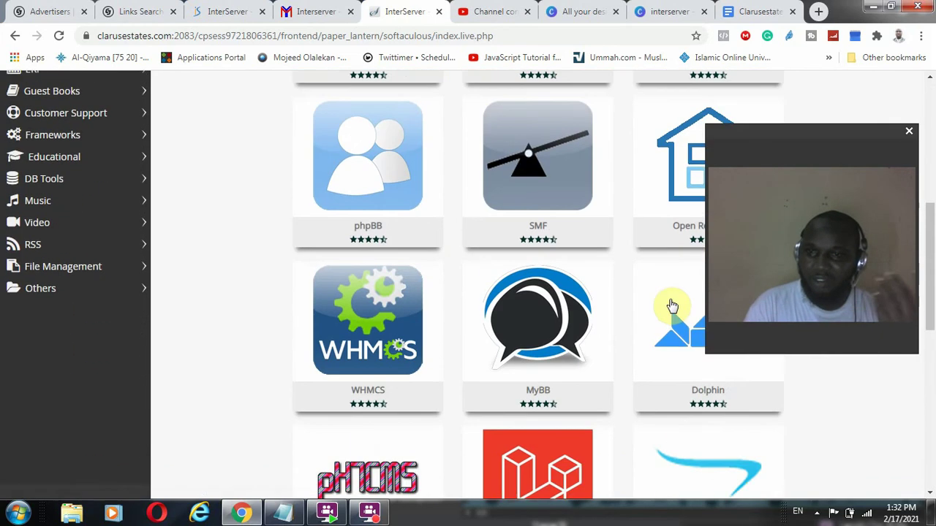
{"action": "scroll", "coordinate": [329, 278], "scroll_direction": "up", "scroll_amount": 5}
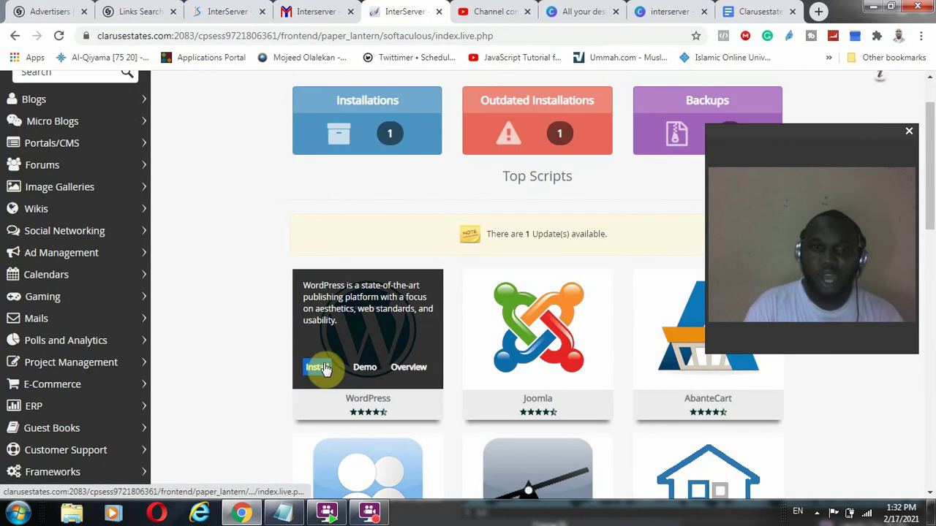
{"action": "left_click", "coordinate": [327, 368]}
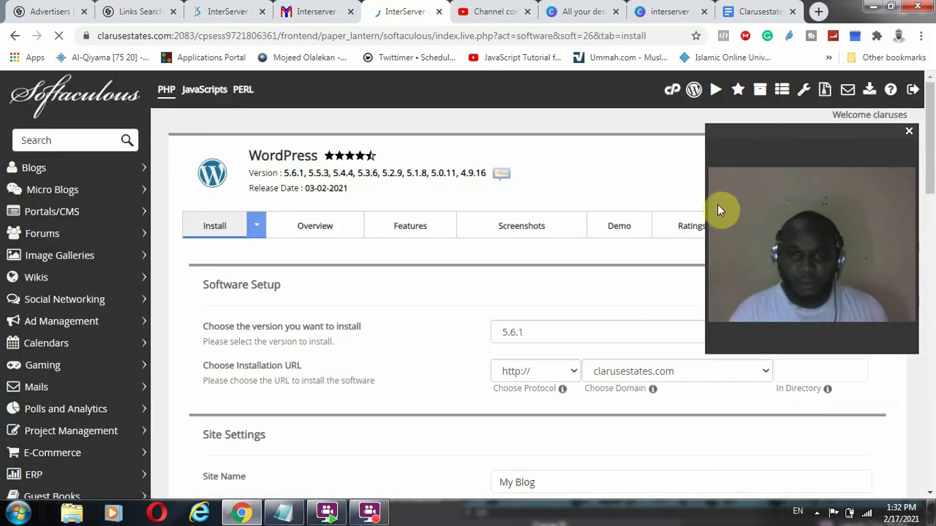
{"action": "left_click_drag", "start_coordinate": [773, 132], "coordinate": [767, 30]}
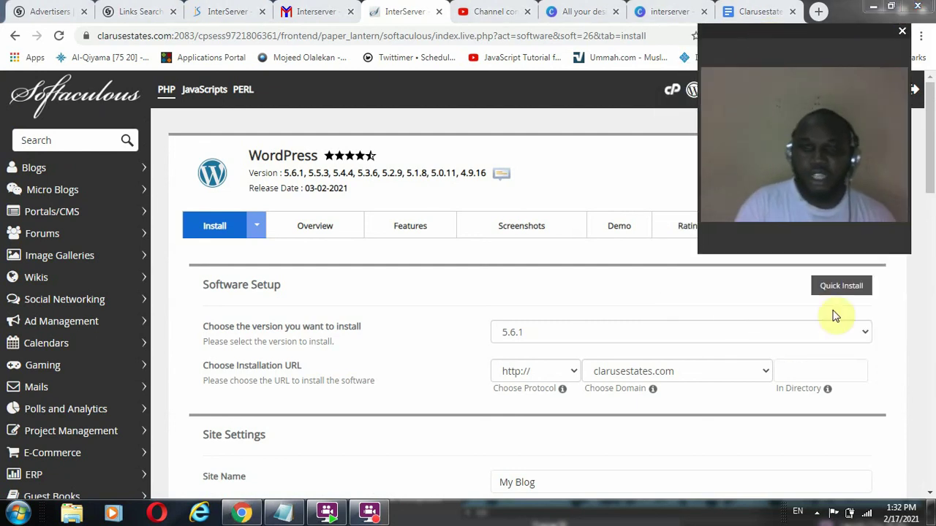
{"action": "left_click", "coordinate": [515, 338]}
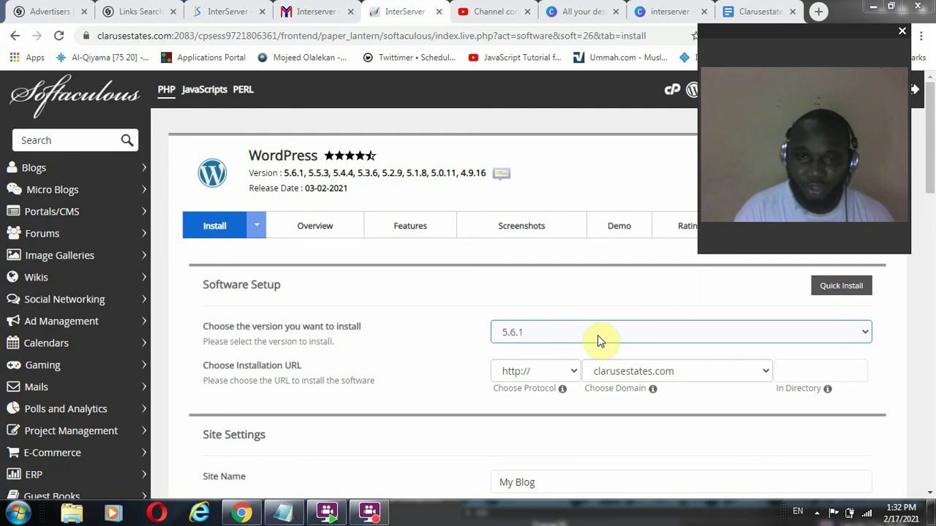
{"action": "left_click", "coordinate": [351, 334]}
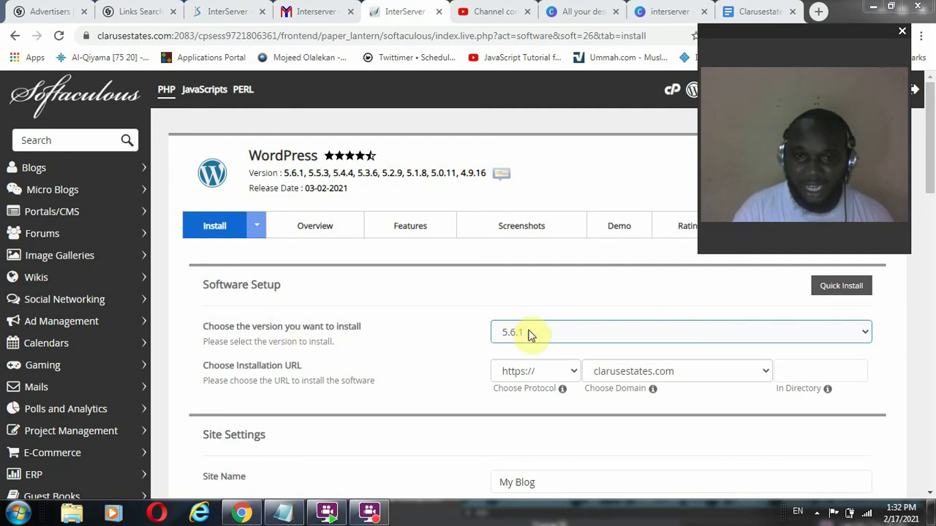
{"action": "left_click", "coordinate": [512, 374]}
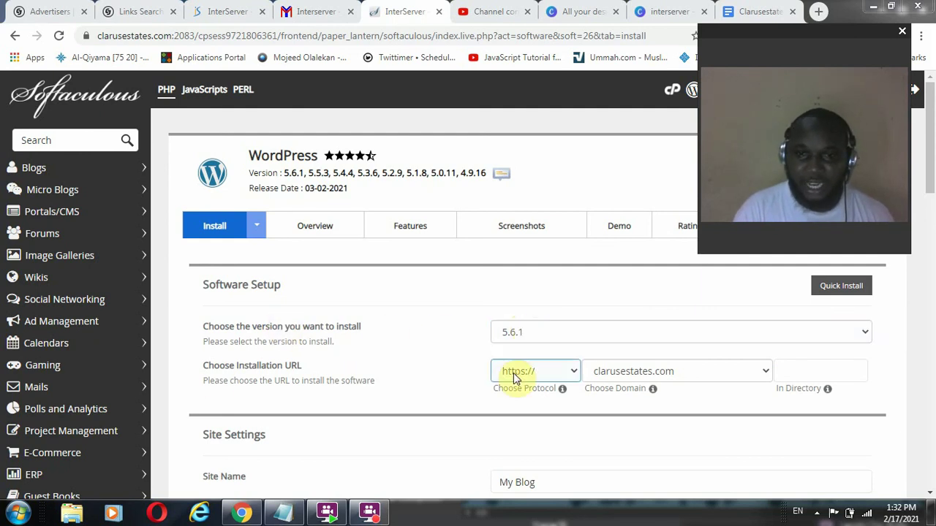
{"action": "key", "text": "Tab"}
{"action": "left_click", "coordinate": [555, 378]}
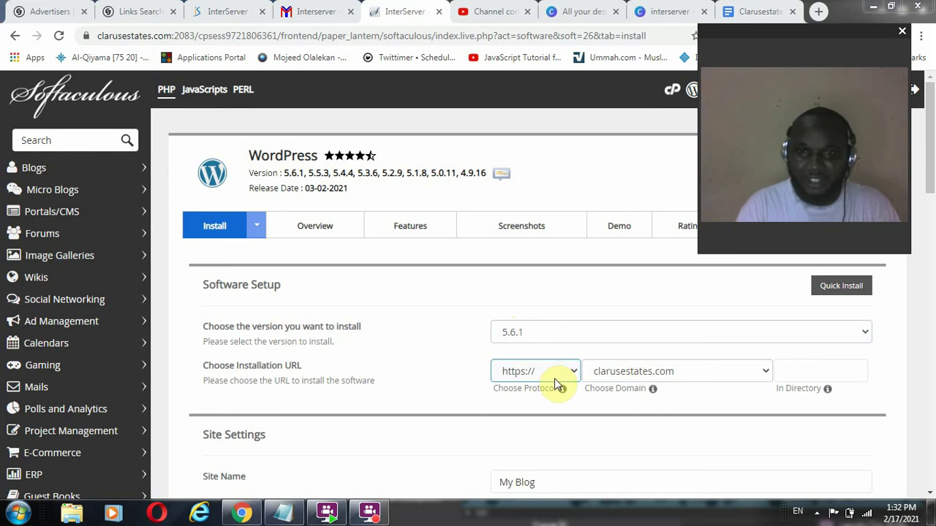
{"action": "left_click", "coordinate": [570, 372]}
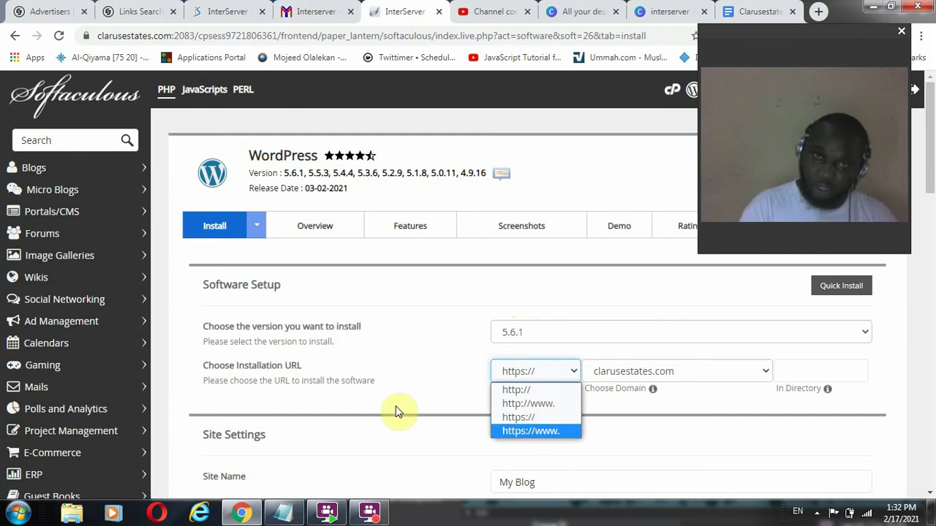
{"action": "left_click", "coordinate": [427, 339]}
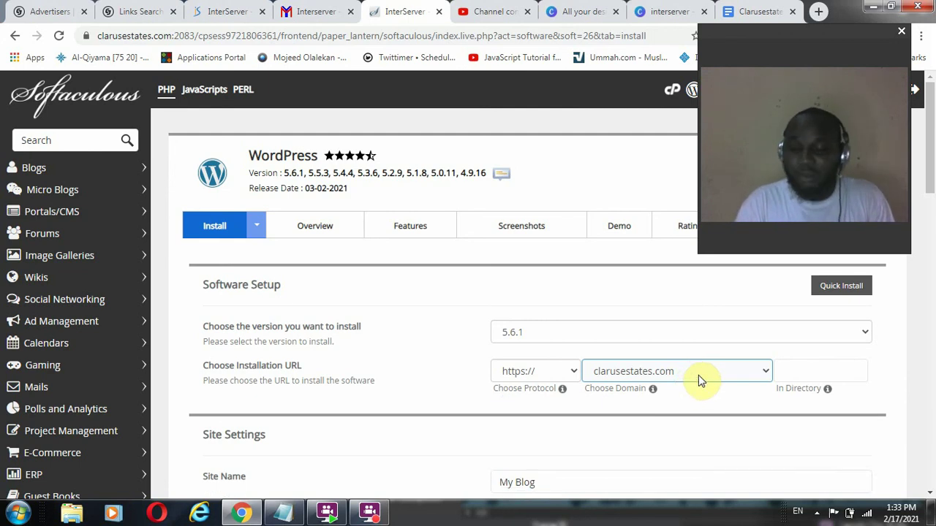
Step: Keep clarusestates.com as the WordPress install domain
{"action": "left_click", "coordinate": [698, 375]}
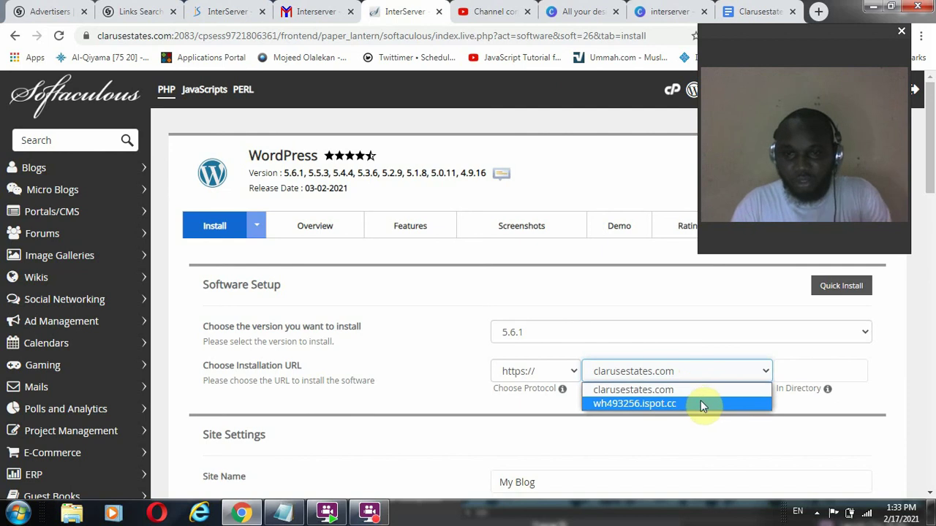
{"action": "left_click", "coordinate": [710, 375]}
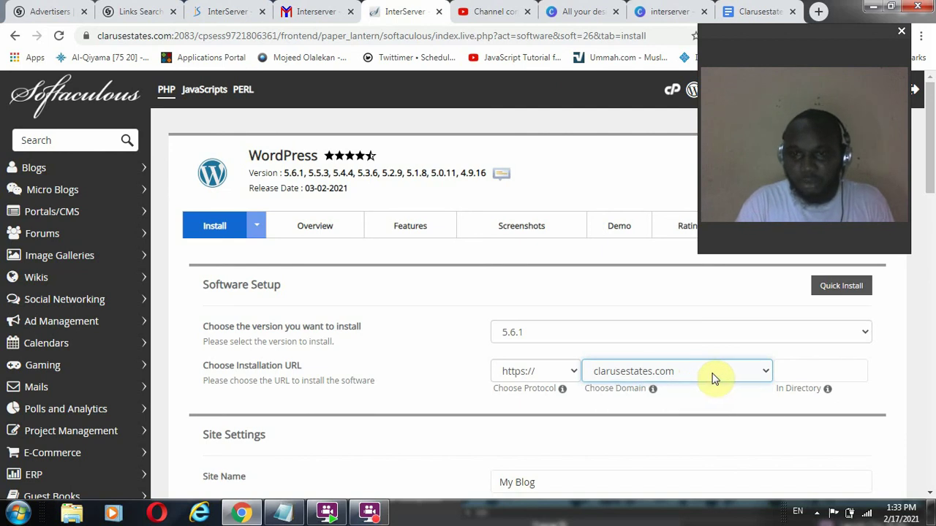
{"action": "left_click", "coordinate": [806, 371]}
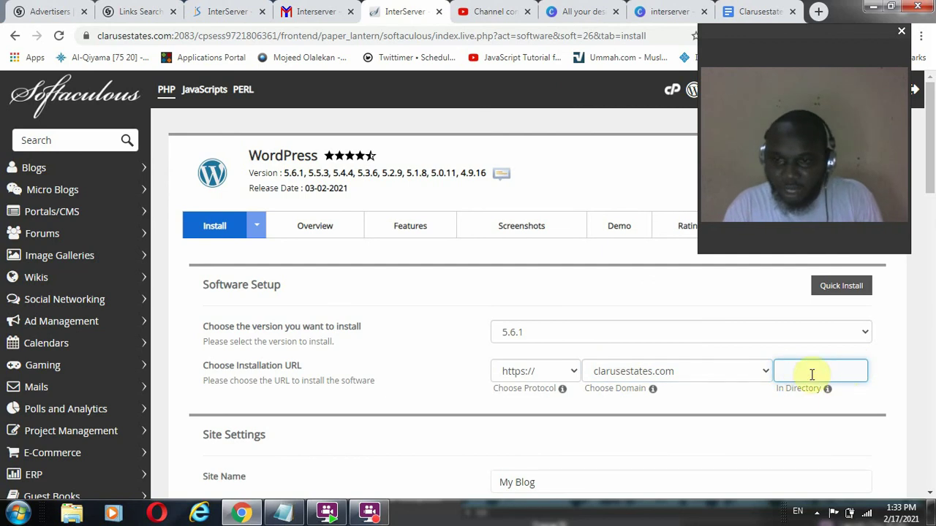
Step: Scroll down to the Admin Account settings and bring the Notepad checklist forward
{"action": "scroll", "coordinate": [415, 371], "scroll_direction": "down", "scroll_amount": 2}
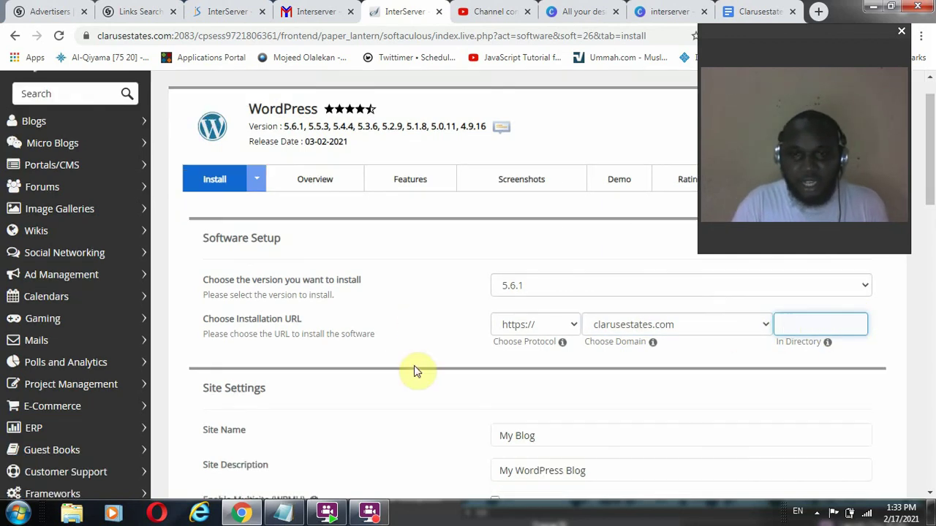
{"action": "scroll", "coordinate": [468, 362], "scroll_direction": "down", "scroll_amount": 4}
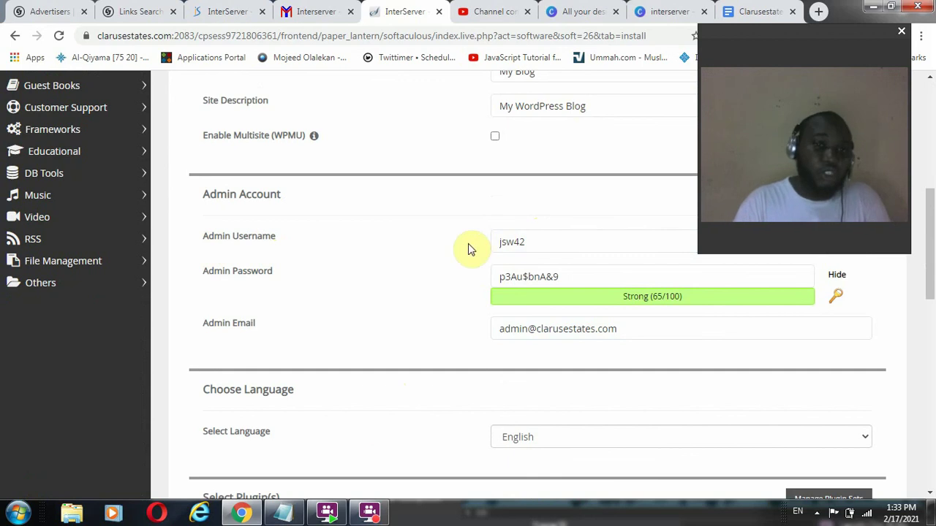
{"action": "left_click", "coordinate": [285, 511]}
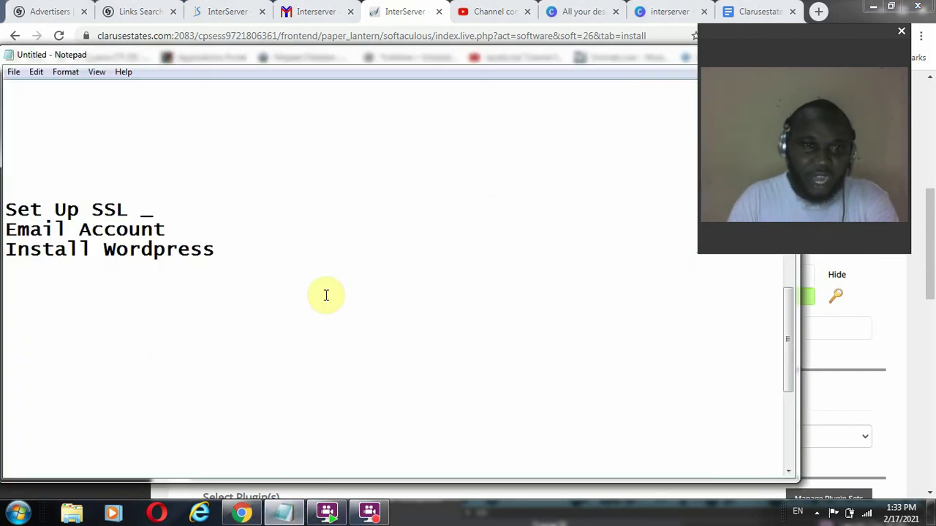
Step: Add 'Cpanel has Dashboard' and 'Wordpress has Dashboard' lines below 'Interserver has dashboard'
{"action": "scroll", "coordinate": [323, 295], "scroll_direction": "up", "scroll_amount": 3}
{"action": "left_click", "coordinate": [371, 161]}
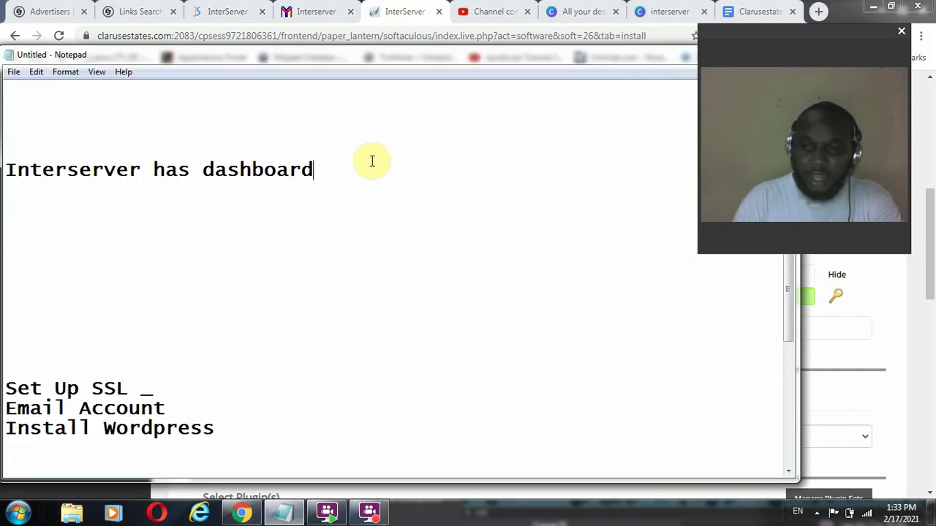
{"action": "key", "text": "Return"}
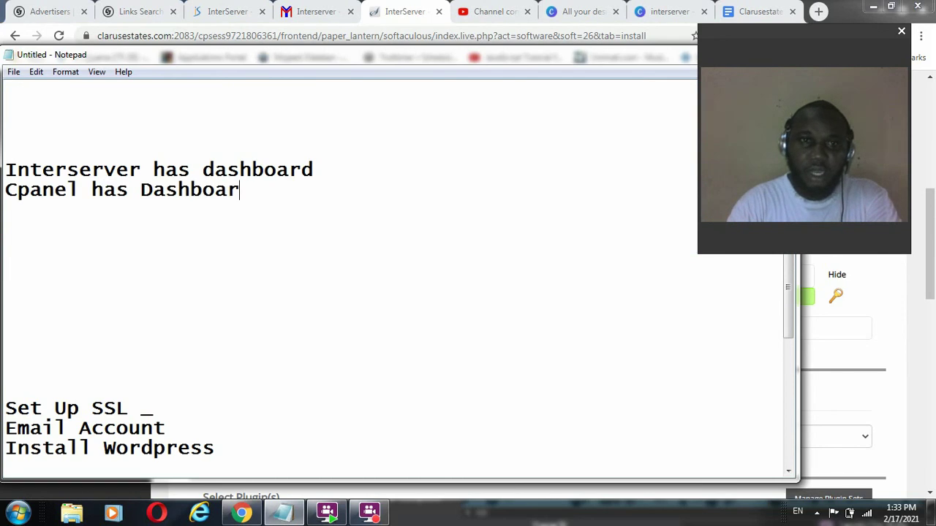
{"action": "key", "text": "Return"}
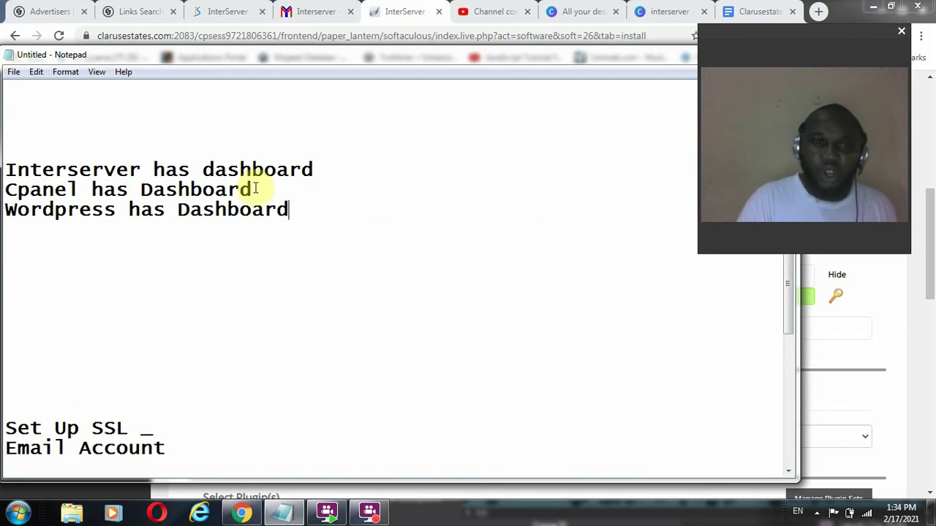
{"action": "left_click_drag", "start_coordinate": [288, 210], "coordinate": [4, 210]}
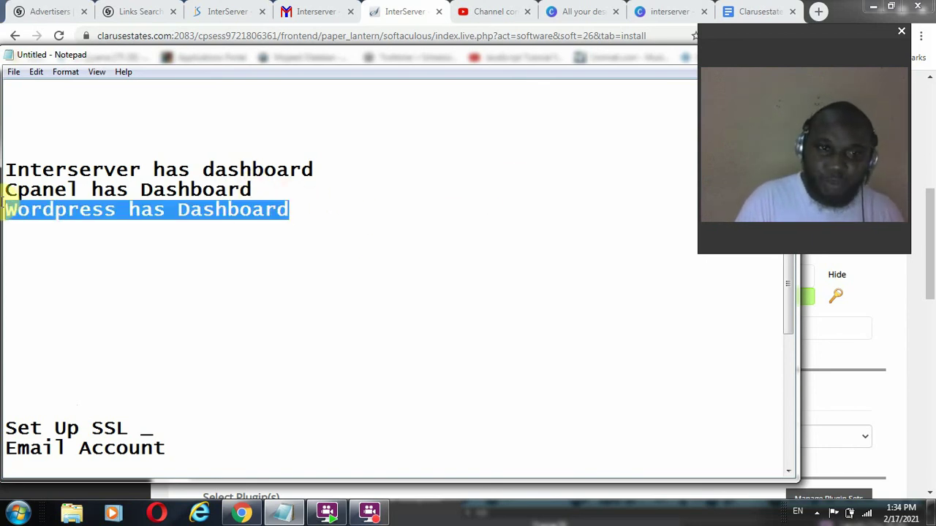
{"action": "left_click", "coordinate": [838, 342]}
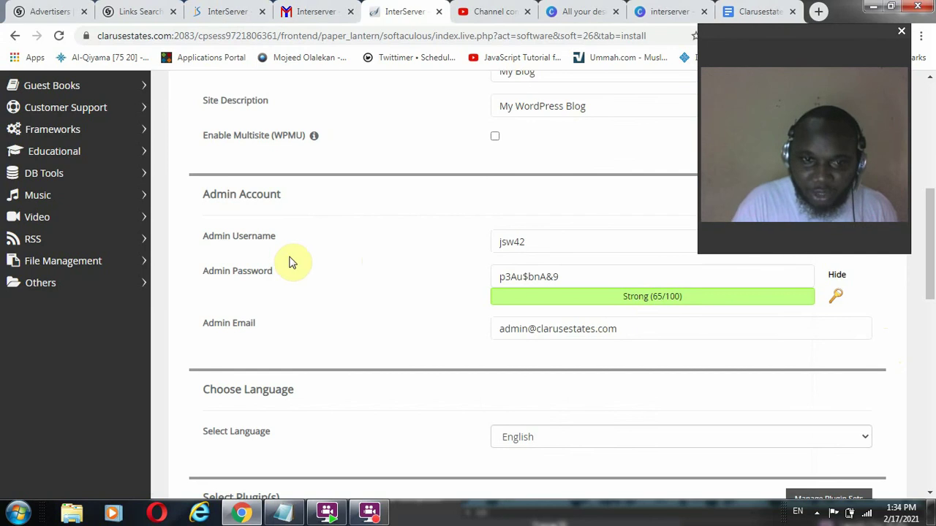
Step: Indicate the admin username and password fields, highlight the Cpanel note, then show InterServer
{"action": "left_click", "coordinate": [522, 249]}
{"action": "left_click", "coordinate": [527, 276]}
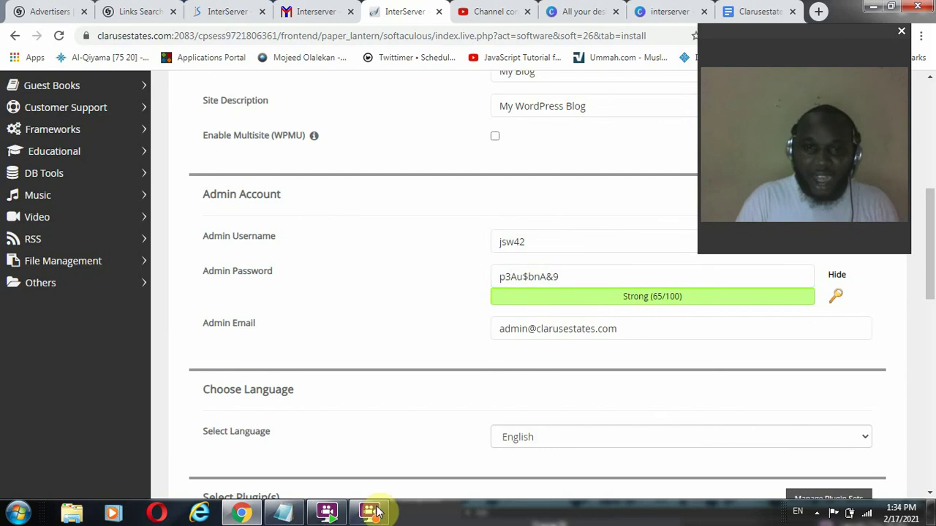
{"action": "left_click", "coordinate": [283, 512]}
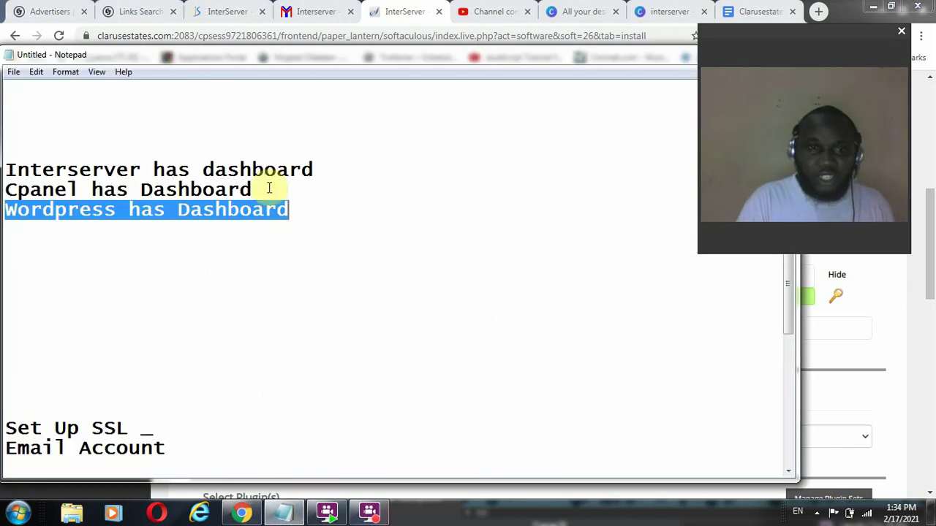
{"action": "left_click_drag", "start_coordinate": [263, 189], "coordinate": [3, 190]}
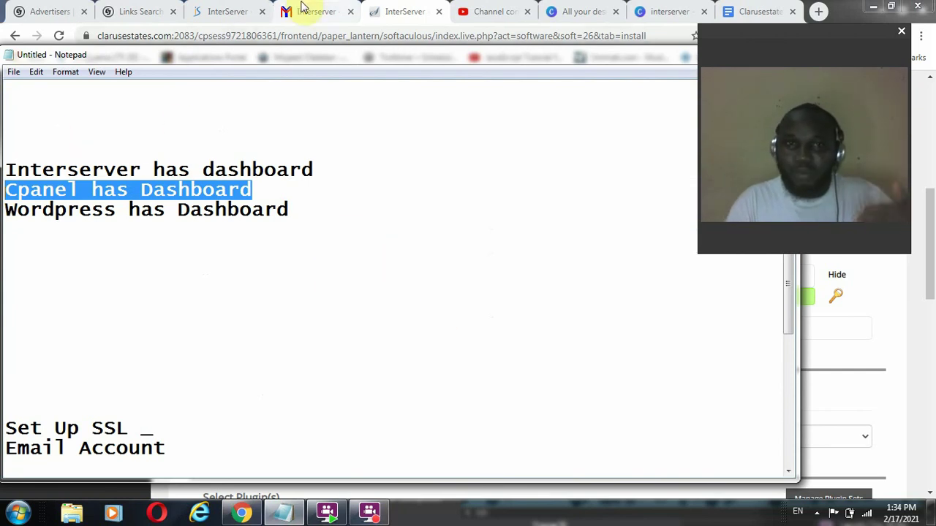
{"action": "left_click", "coordinate": [229, 8]}
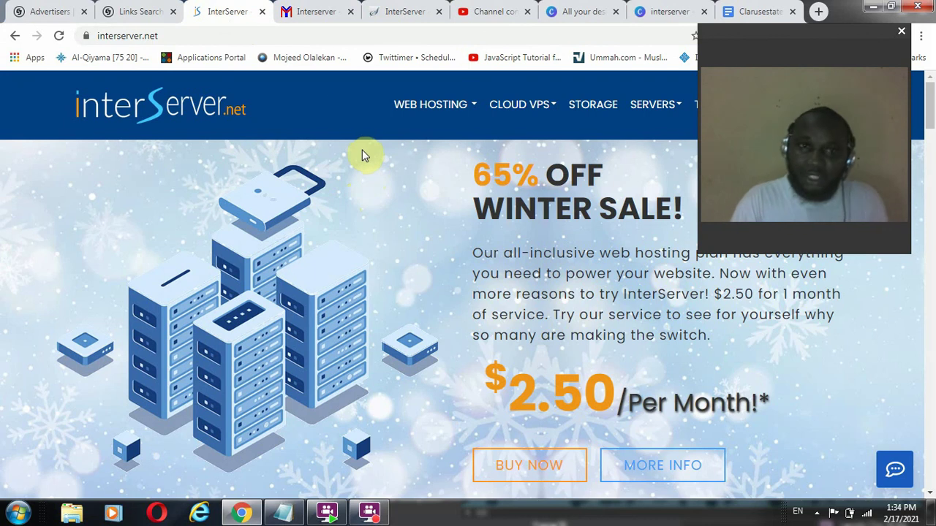
Step: Highlight the 'Interserver has dashboard' note, then return to the InterServer page
{"action": "left_click", "coordinate": [280, 512]}
{"action": "left_click_drag", "start_coordinate": [321, 167], "coordinate": [6, 167]}
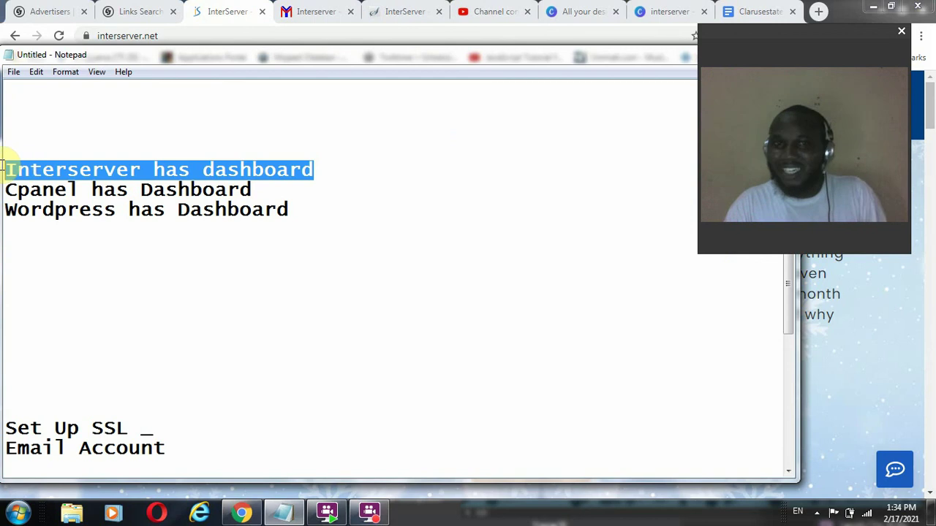
{"action": "key", "text": "alt+Tab"}
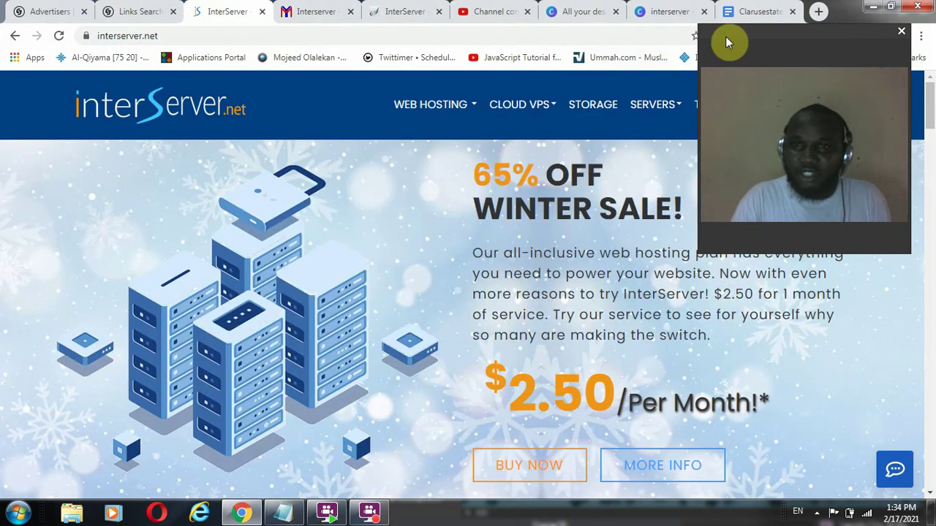
{"action": "left_click", "coordinate": [757, 110]}
{"action": "left_click_drag", "start_coordinate": [758, 111], "coordinate": [755, 245]}
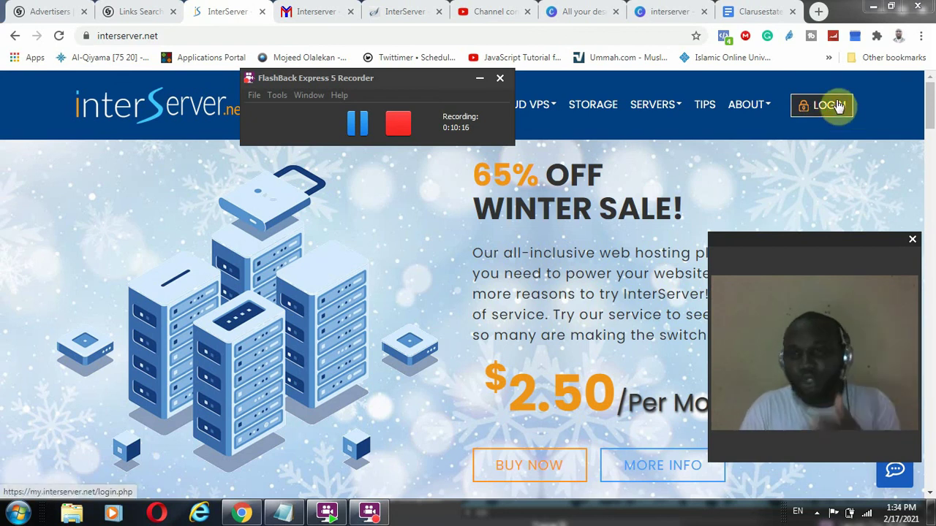
{"action": "mouse_move", "coordinate": [652, 104]}
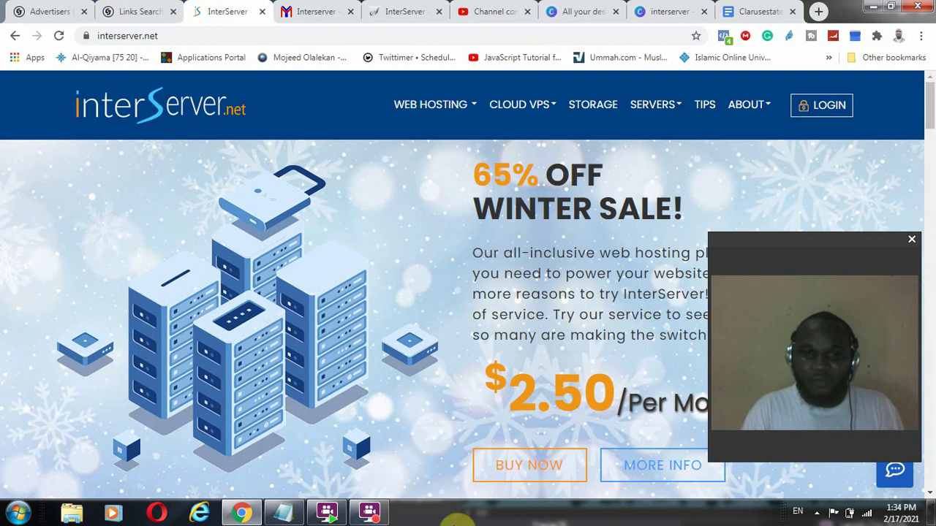
Step: Highlight the Wordpress note, then switch to the install form and select the admin username
{"action": "left_click", "coordinate": [285, 516]}
{"action": "left_click_drag", "start_coordinate": [289, 210], "coordinate": [144, 211]}
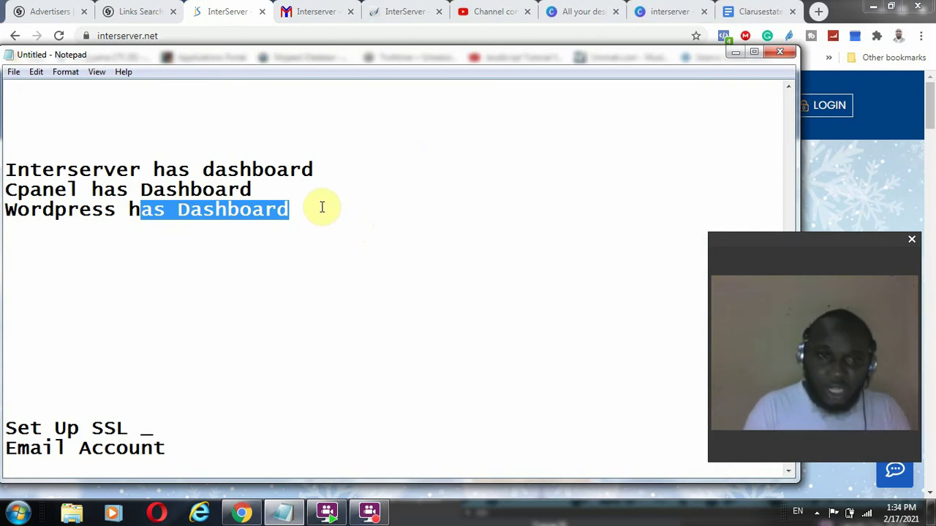
{"action": "left_click", "coordinate": [860, 171]}
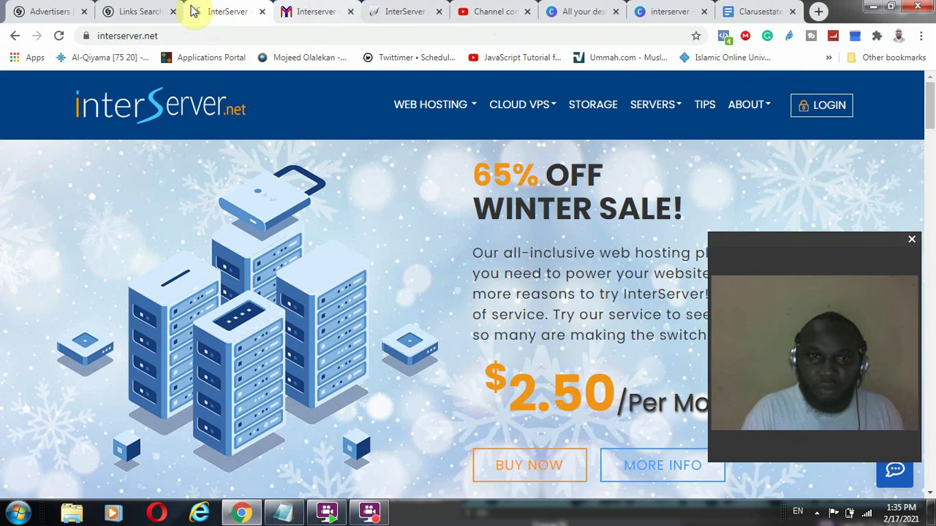
{"action": "left_click", "coordinate": [391, 11]}
{"action": "left_click_drag", "start_coordinate": [528, 235], "coordinate": [468, 248]}
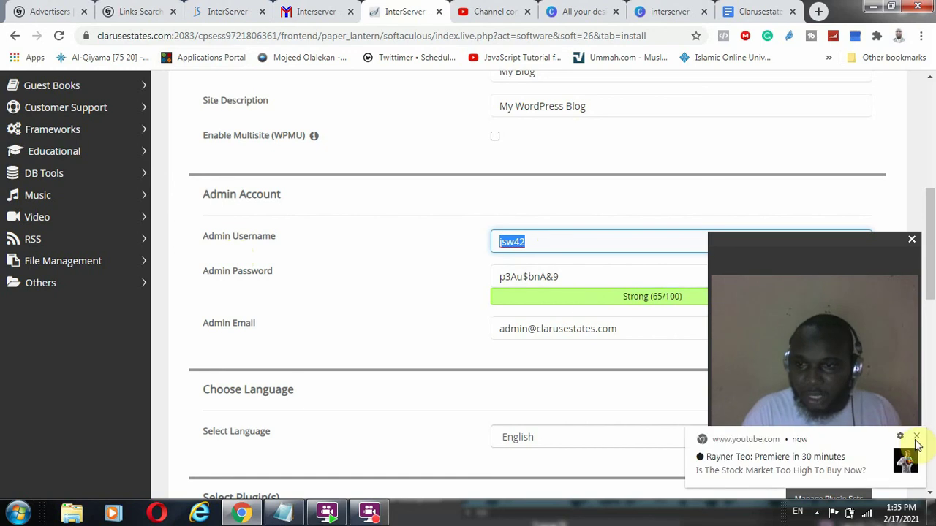
{"action": "left_click", "coordinate": [916, 438]}
{"action": "scroll", "coordinate": [560, 298], "scroll_direction": "down", "scroll_amount": 5}
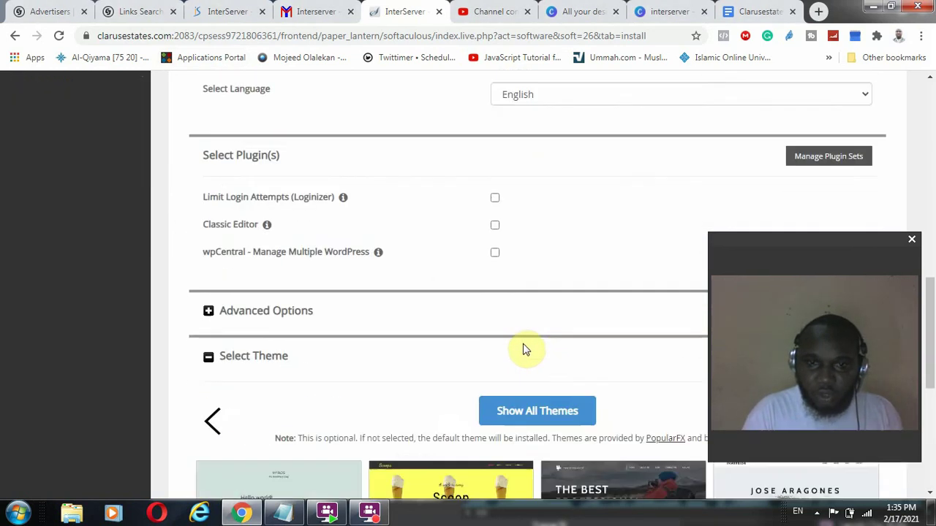
{"action": "scroll", "coordinate": [523, 349], "scroll_direction": "down", "scroll_amount": 5}
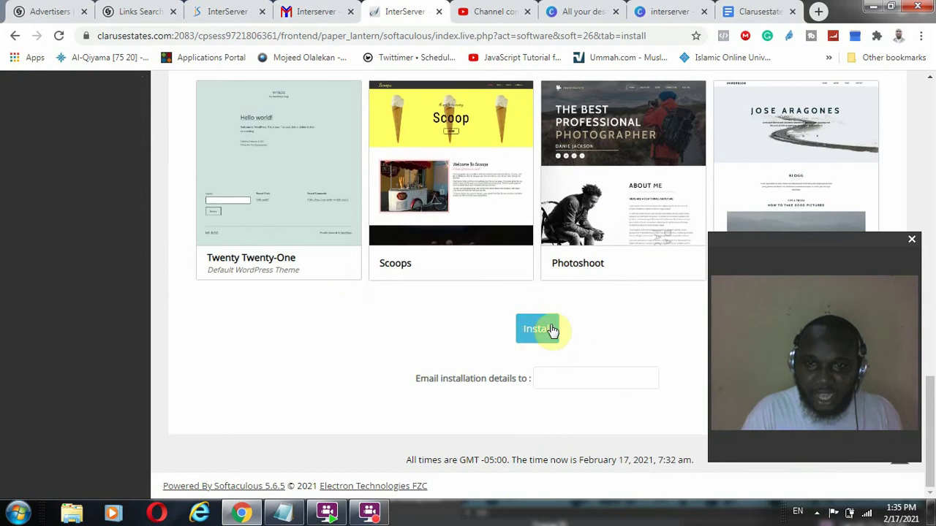
{"action": "left_click", "coordinate": [550, 329]}
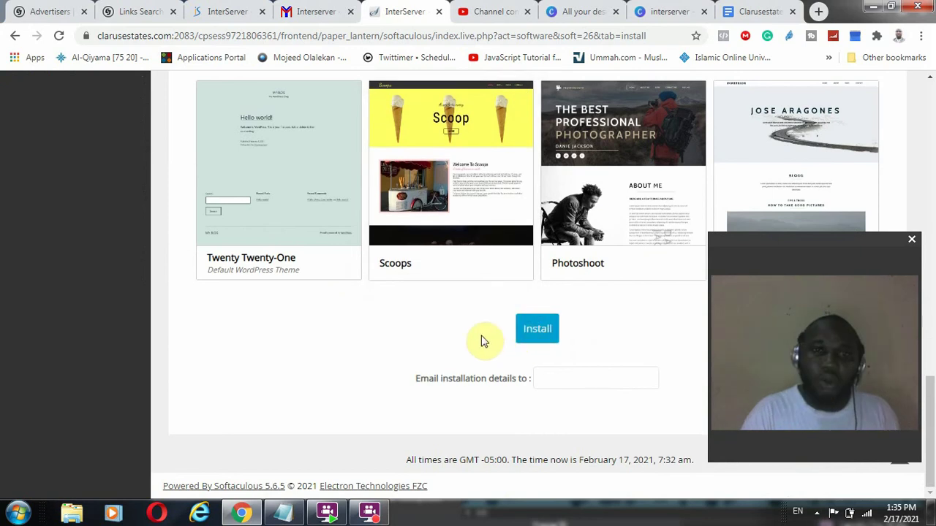
{"action": "scroll", "coordinate": [504, 334], "scroll_direction": "up", "scroll_amount": 15}
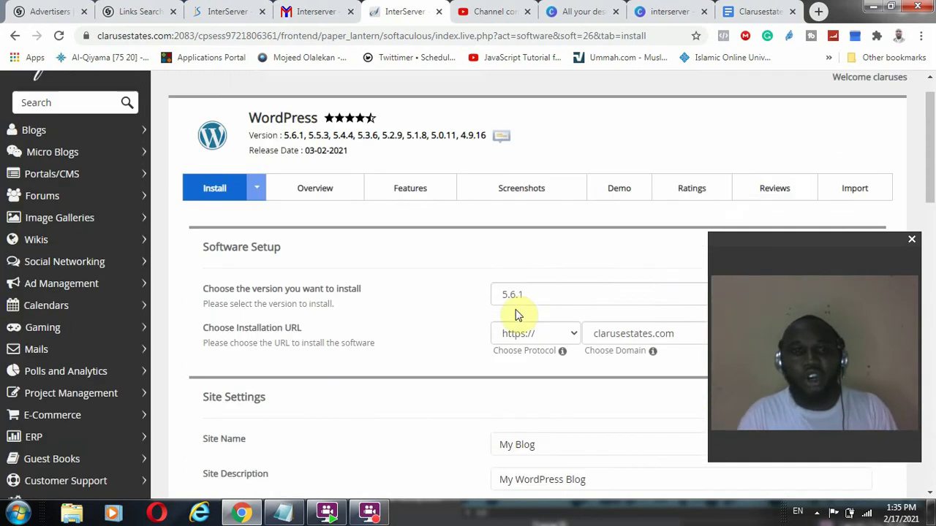
{"action": "scroll", "coordinate": [514, 312], "scroll_direction": "up", "scroll_amount": 1}
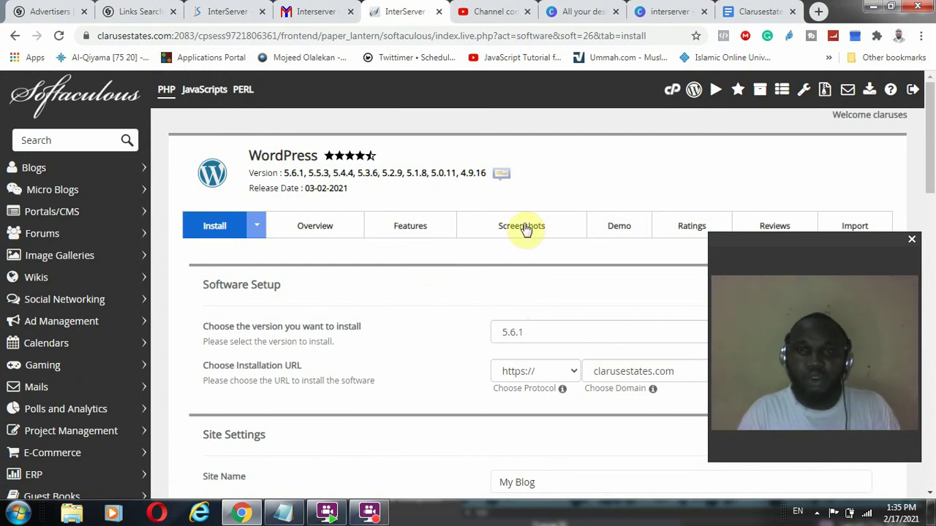
Step: Load clarusestates.com/wp-admin in a new tab and dismiss the low battery warning
{"action": "left_click", "coordinate": [819, 13]}
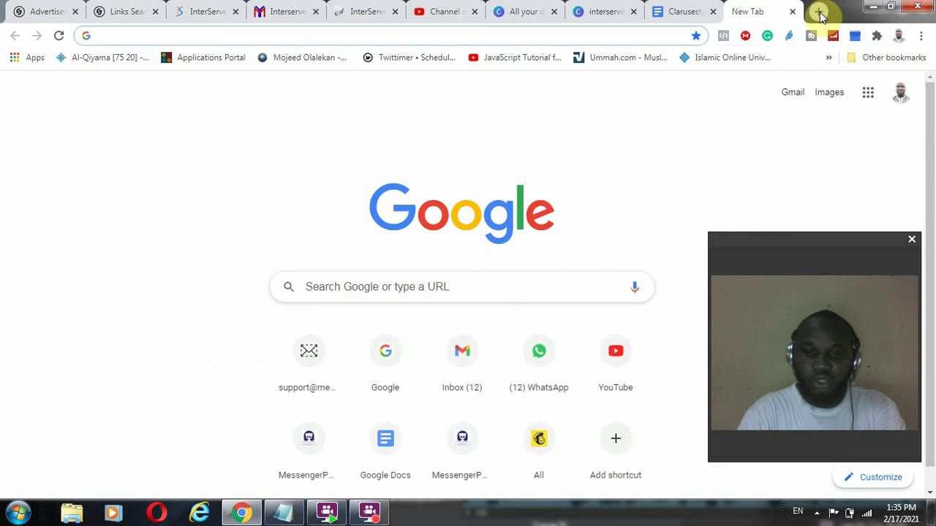
{"action": "type", "text": "cla"}
{"action": "key", "text": "Right"}
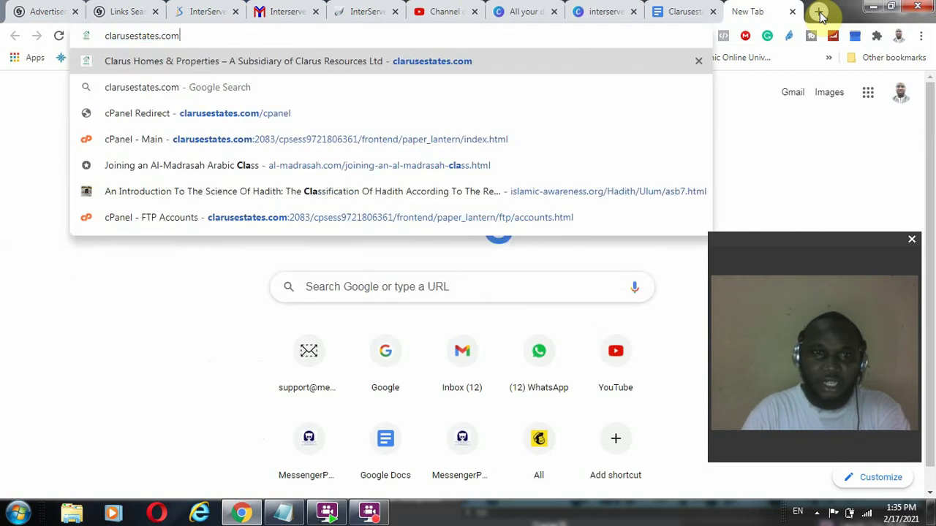
{"action": "type", "text": "/wp-admin"}
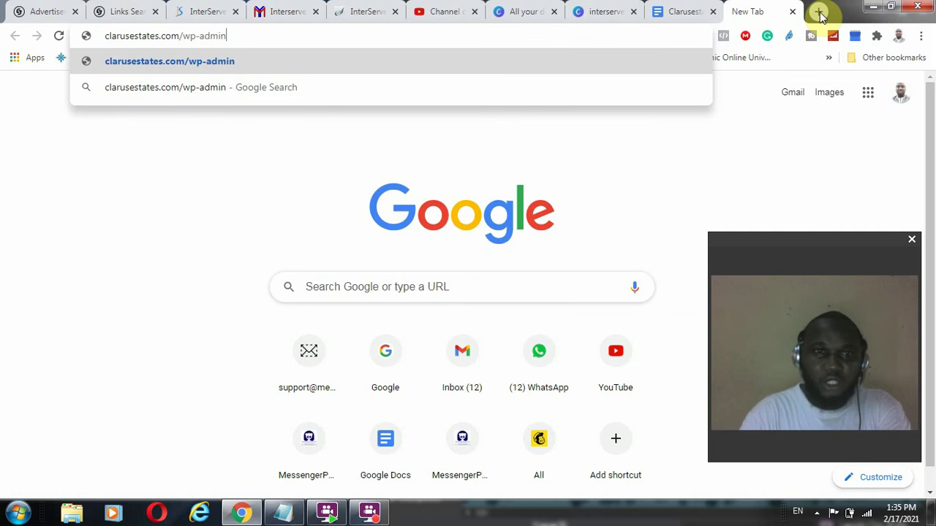
{"action": "key", "text": "Return"}
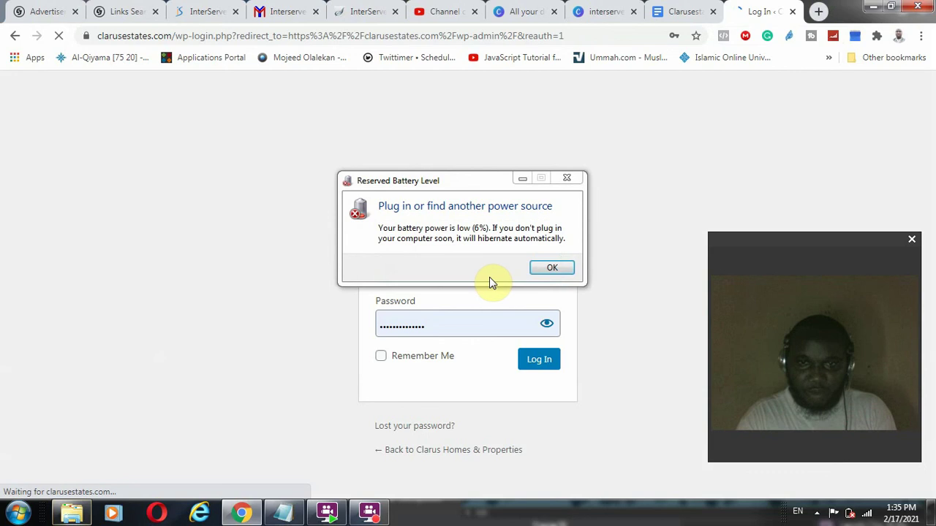
{"action": "left_click", "coordinate": [552, 267]}
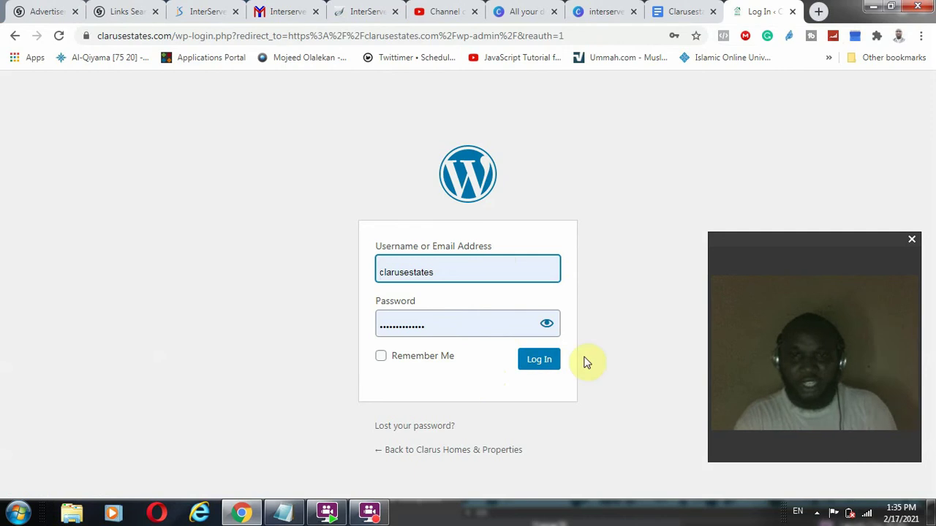
{"action": "left_click_drag", "start_coordinate": [779, 246], "coordinate": [772, 146]}
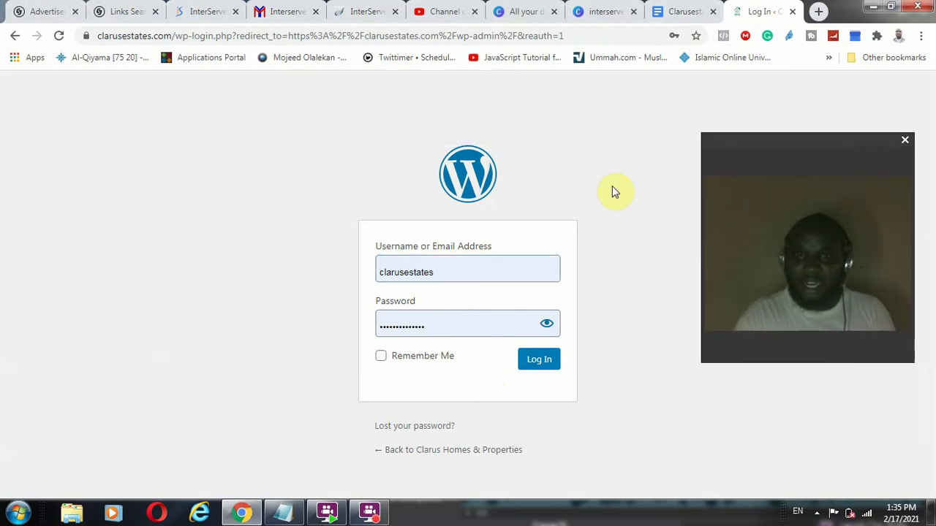